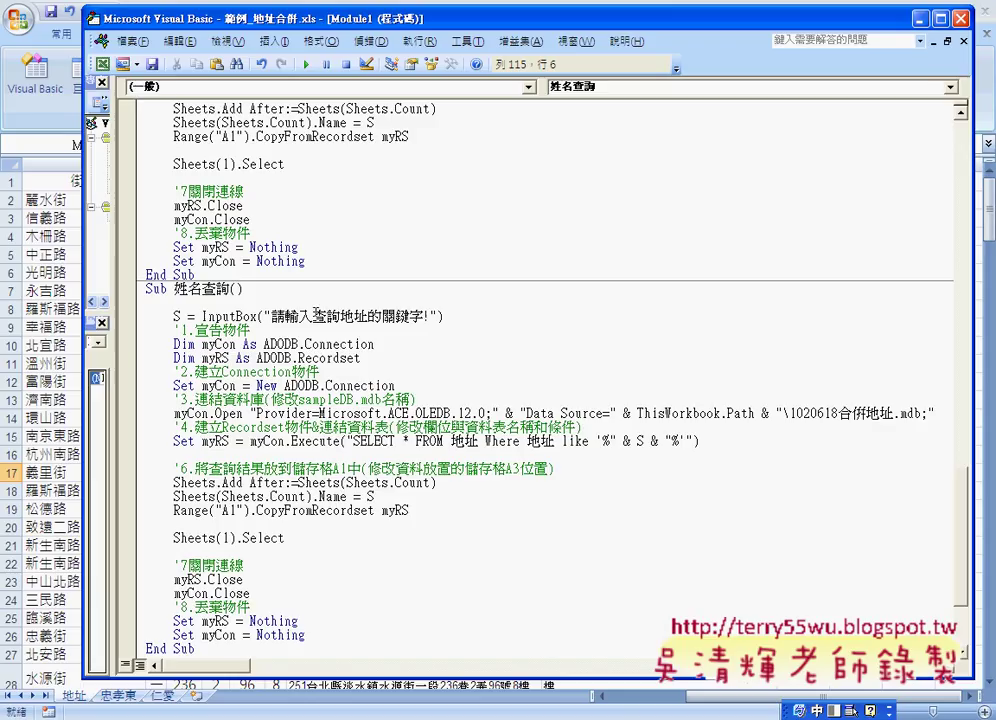
# Reword the InputBox prompt to 請輸入姓名的關鍵字! and mark the 地址 field in the Where clause
pyautogui.moveTo(341, 317); pyautogui.dragTo(368, 317)
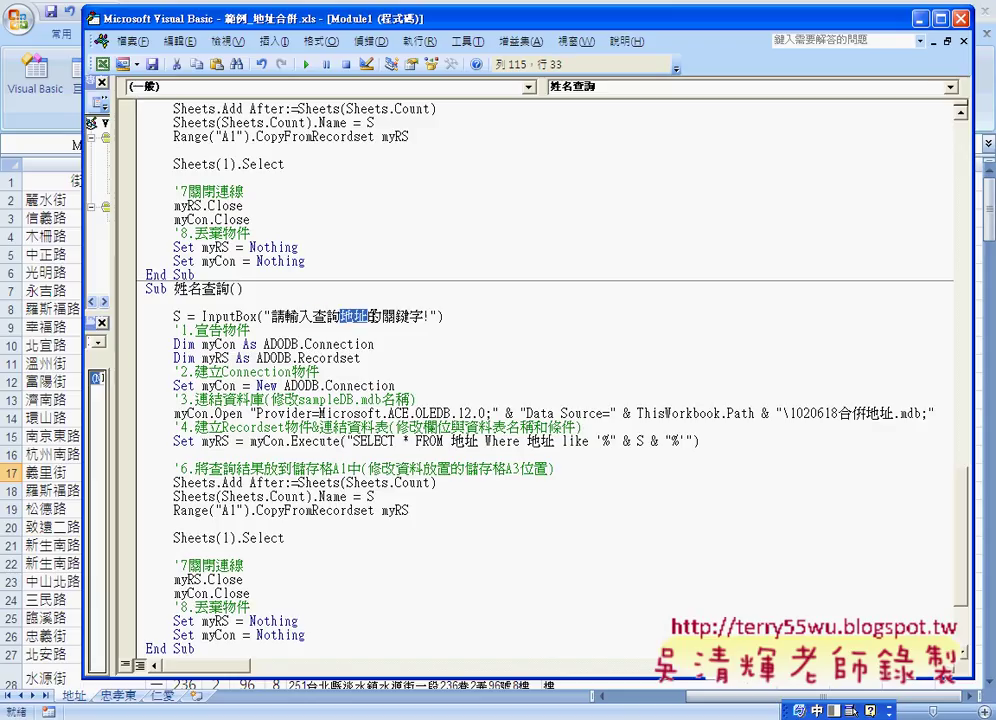
pyautogui.press('Delete')
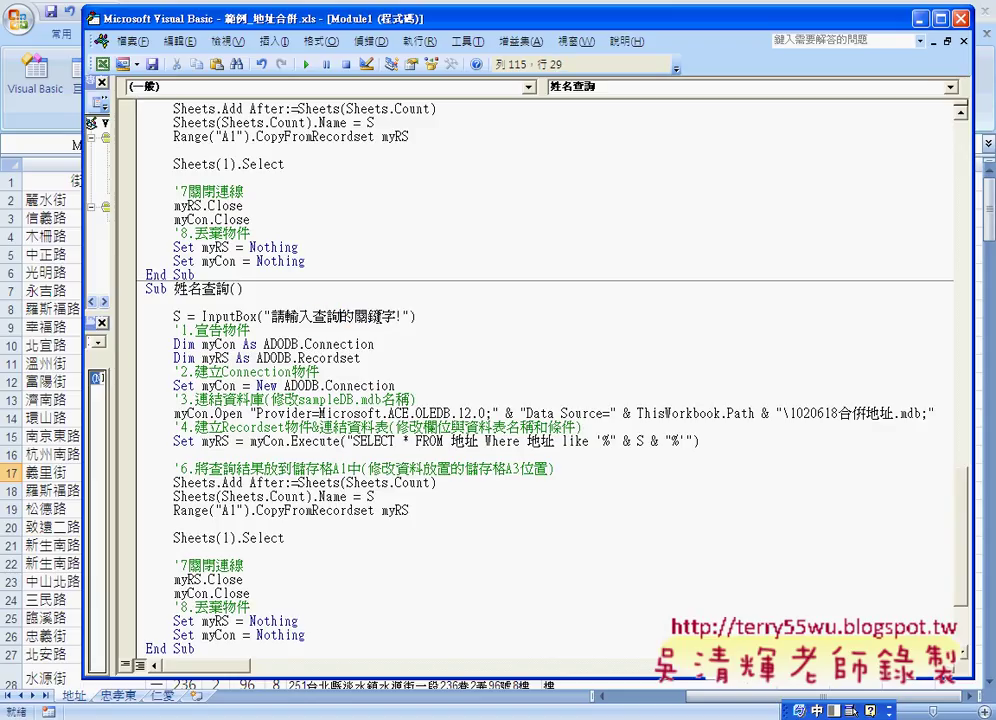
pyautogui.press('Delete')
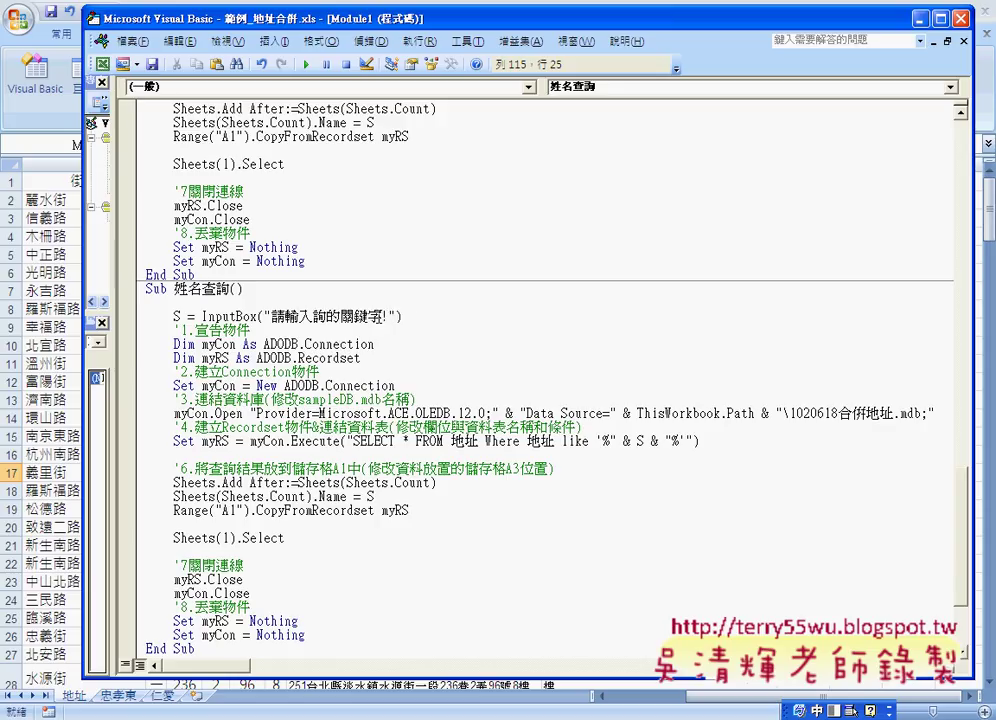
pyautogui.press('Delete')
pyautogui.moveTo(311, 316); pyautogui.dragTo(325, 316)
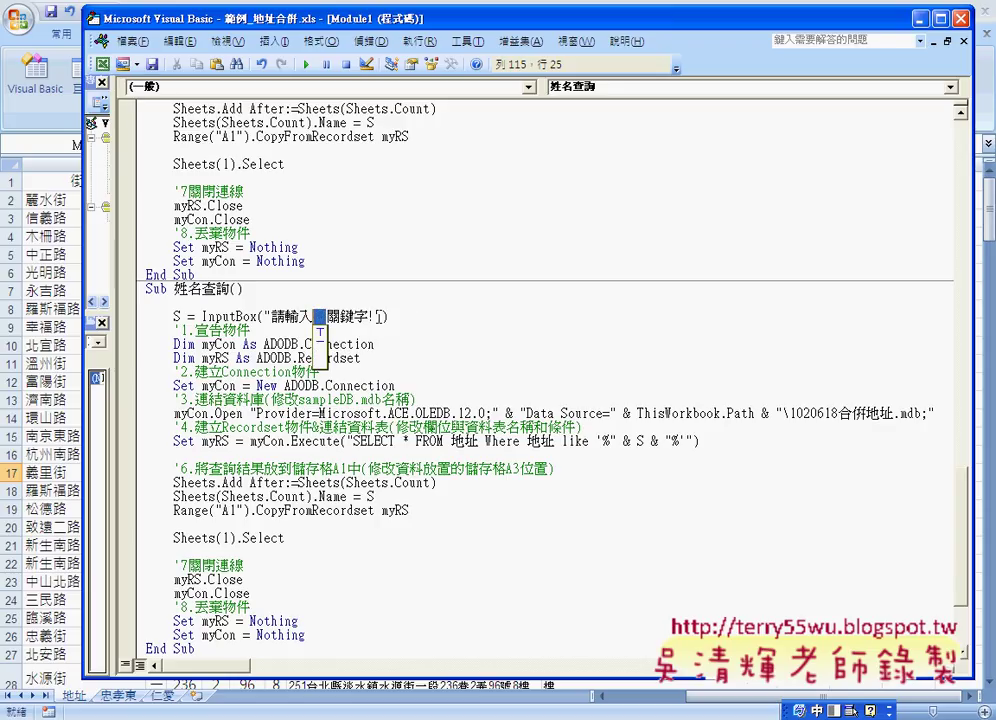
pyautogui.write('姓')
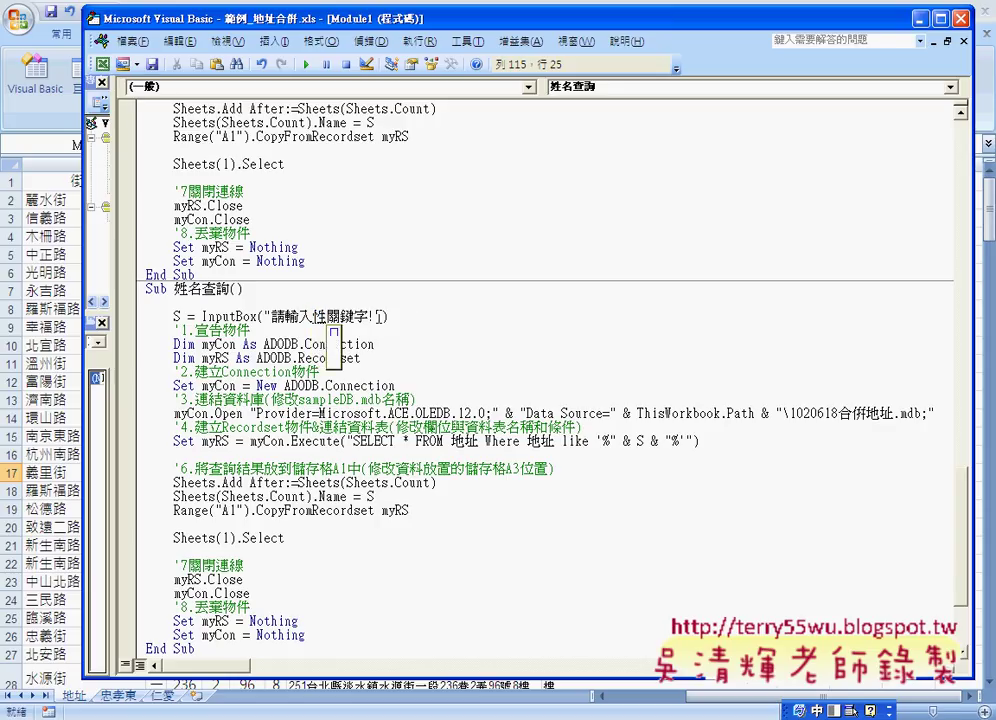
pyautogui.write('名的')
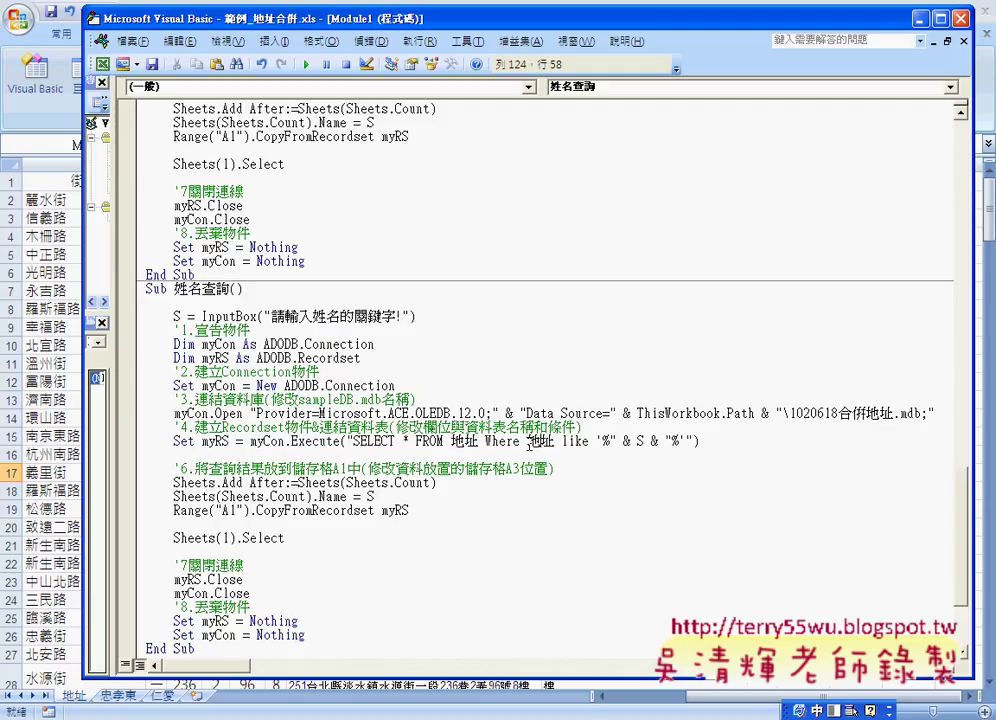
pyautogui.moveTo(526, 441); pyautogui.dragTo(554, 441)
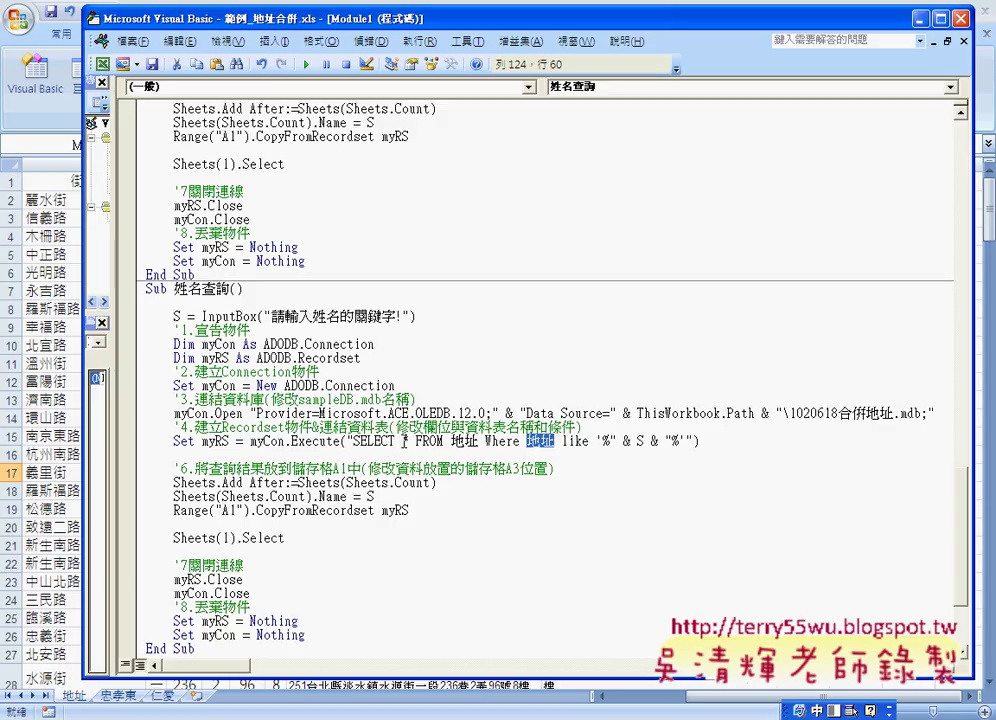
# Replace SELECT * with SELECT 姓名,街道 FROM in the Execute SQL line
pyautogui.doubleClick(405, 441)
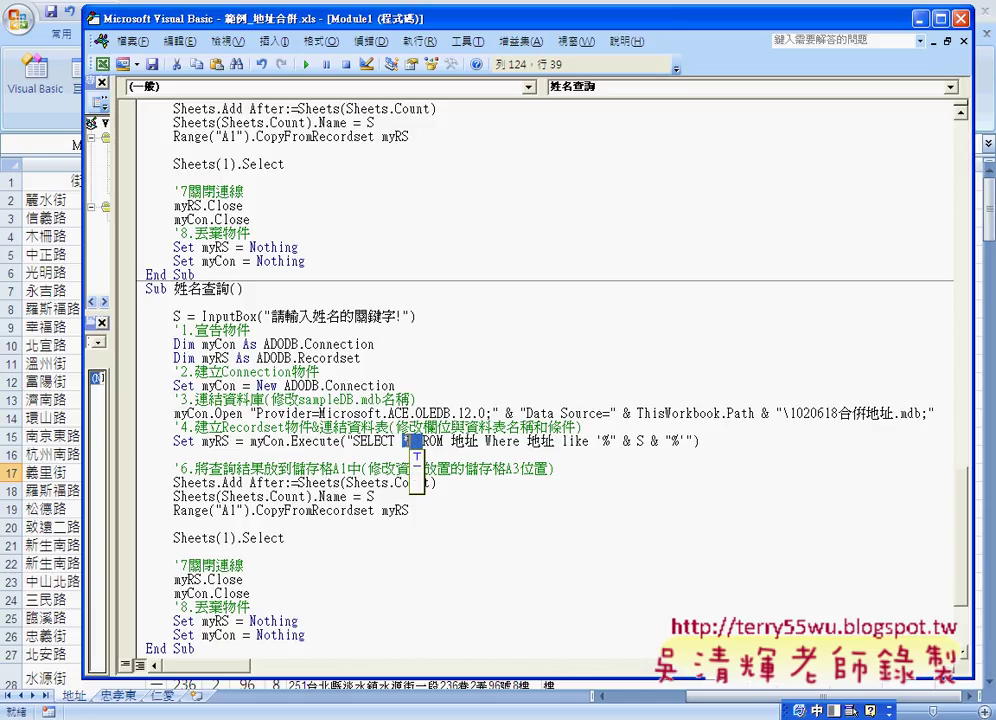
pyautogui.write('姓')
pyautogui.write('a')
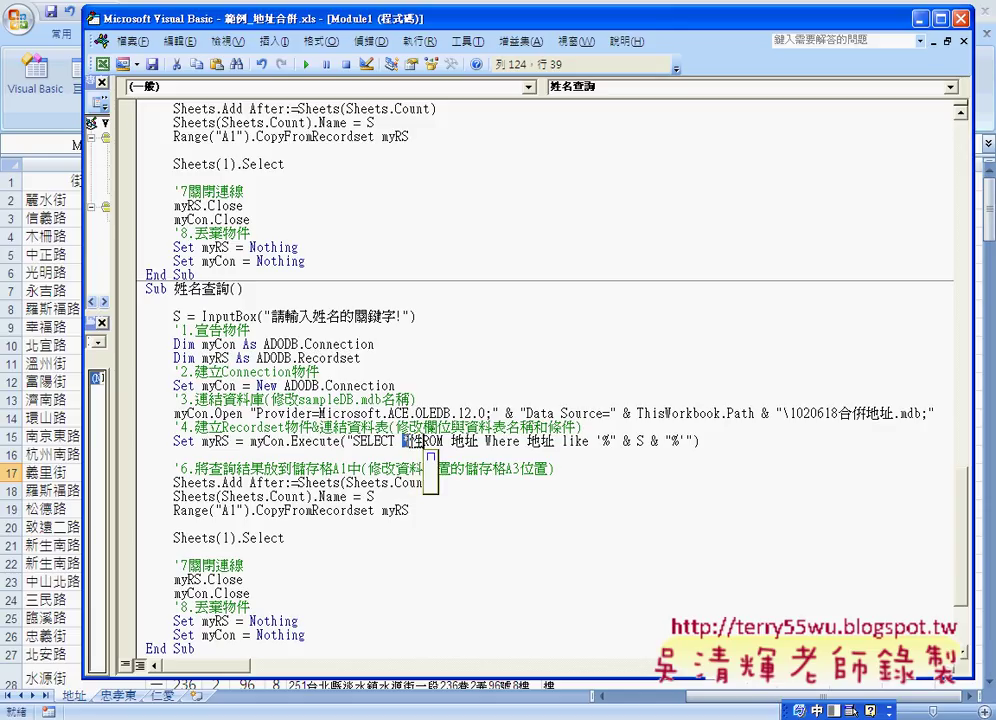
pyautogui.write('名')
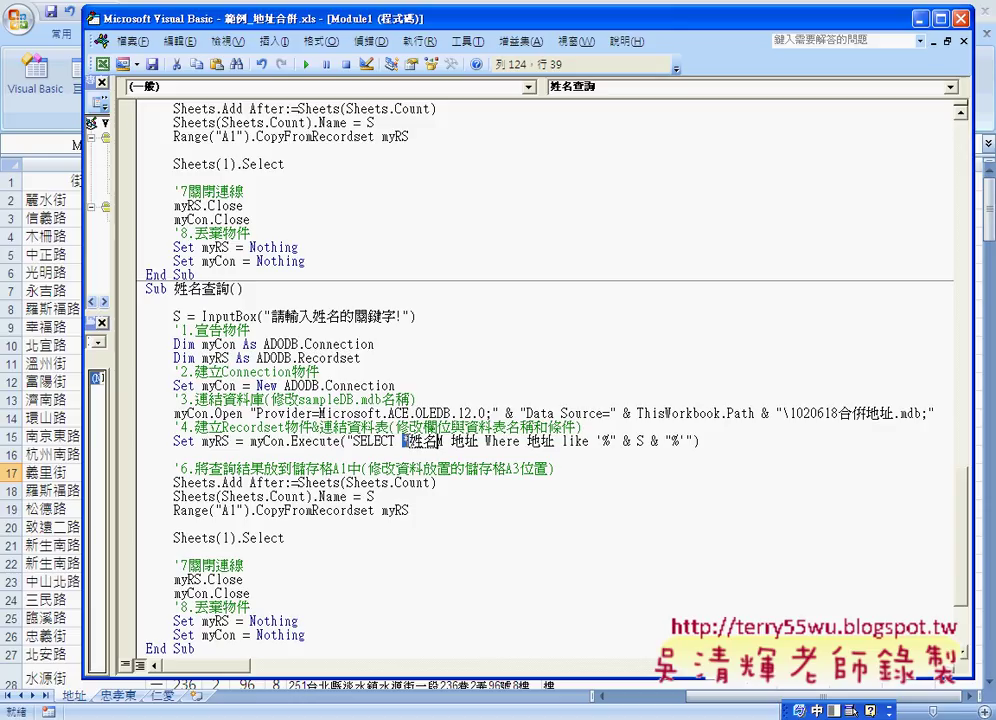
pyautogui.write(',FRO')
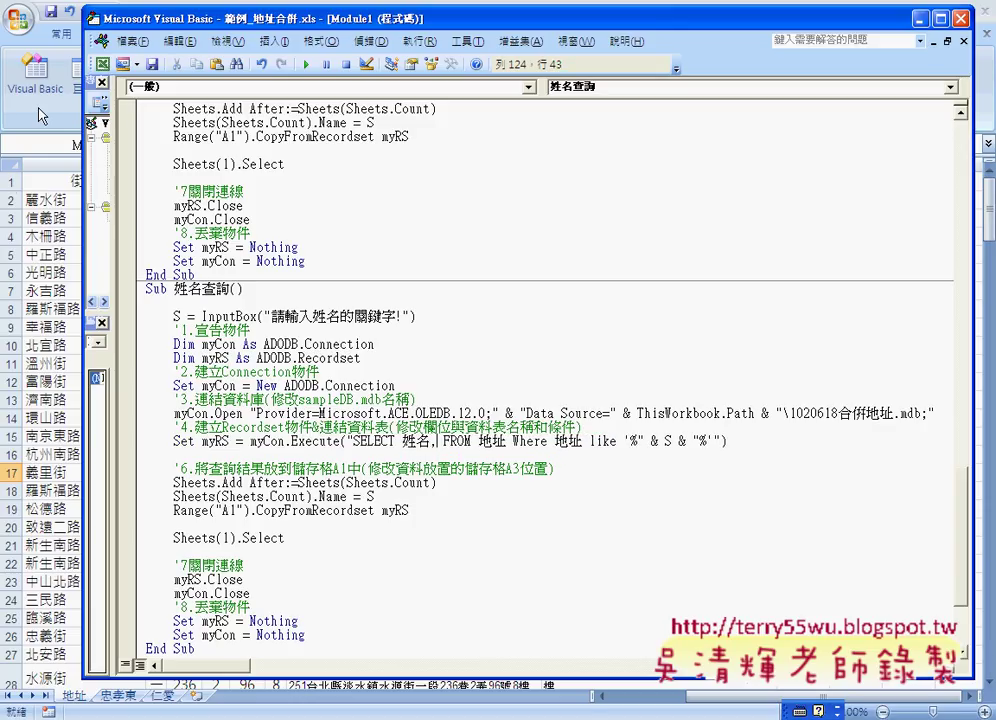
pyautogui.click(39, 181)
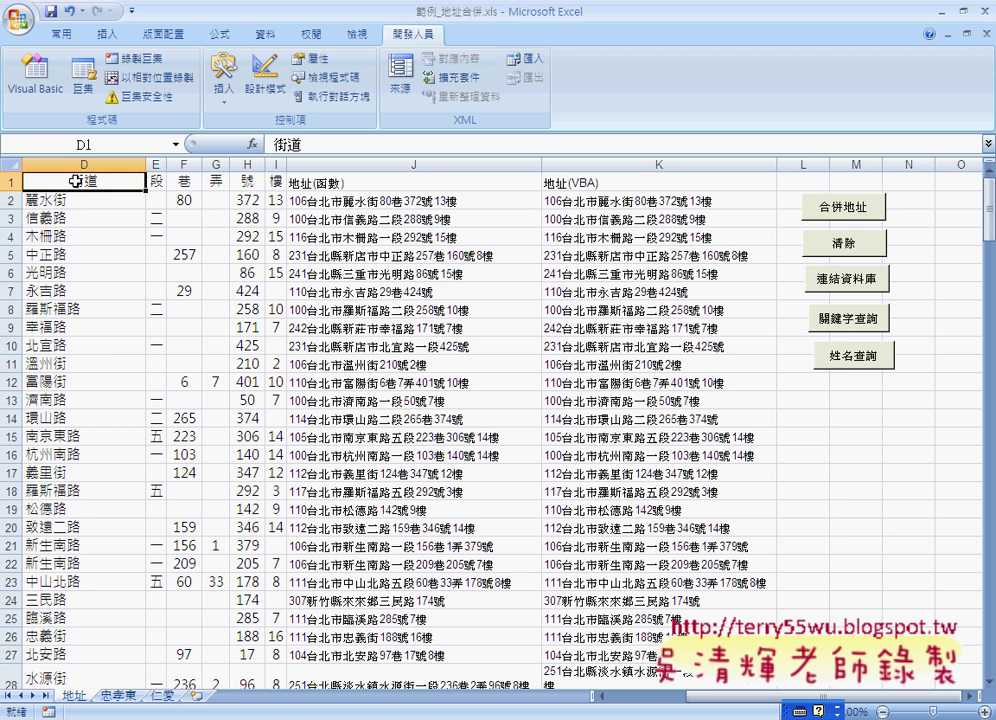
pyautogui.hotkey('alt', 'F11')
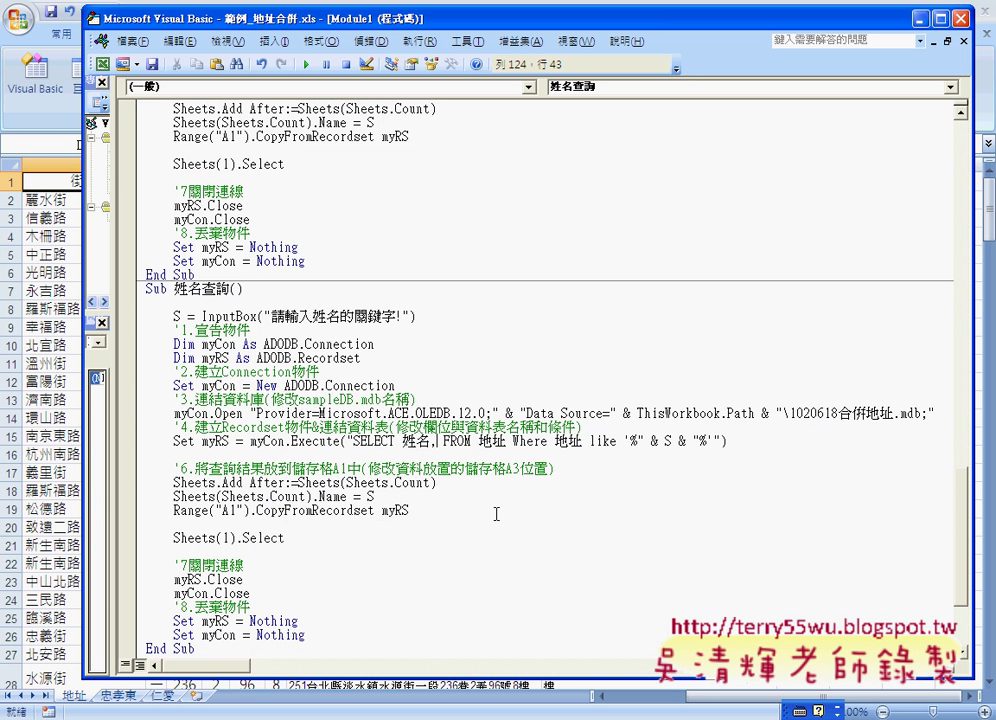
pyautogui.write('ewg dz')
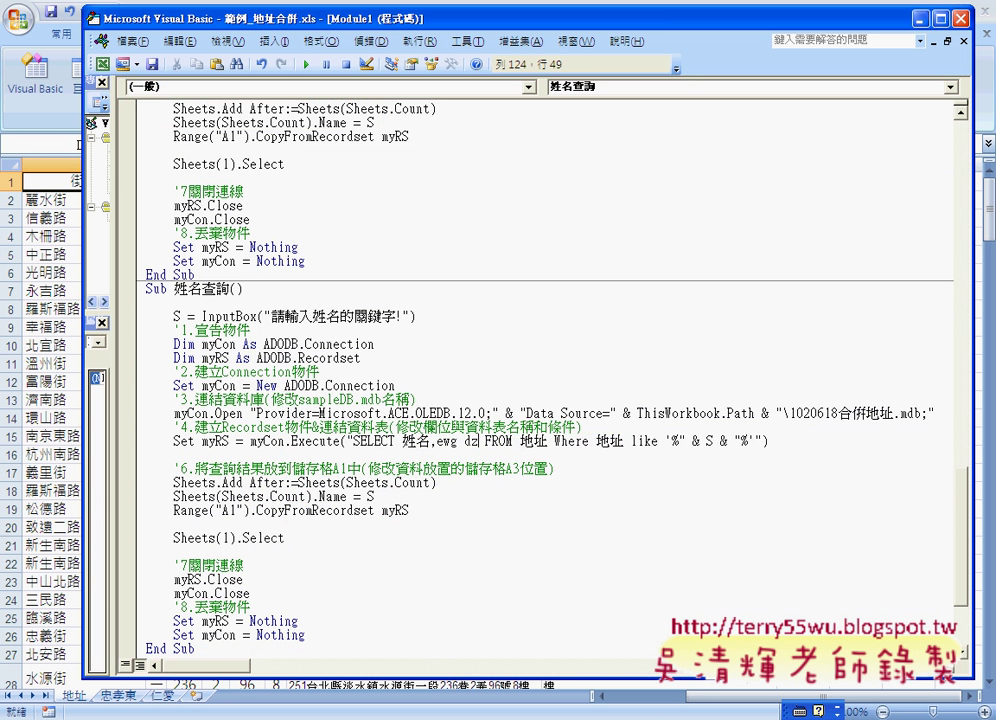
pyautogui.press('BackSpace')
pyautogui.press('BackSpace')
pyautogui.press('BackSpace')
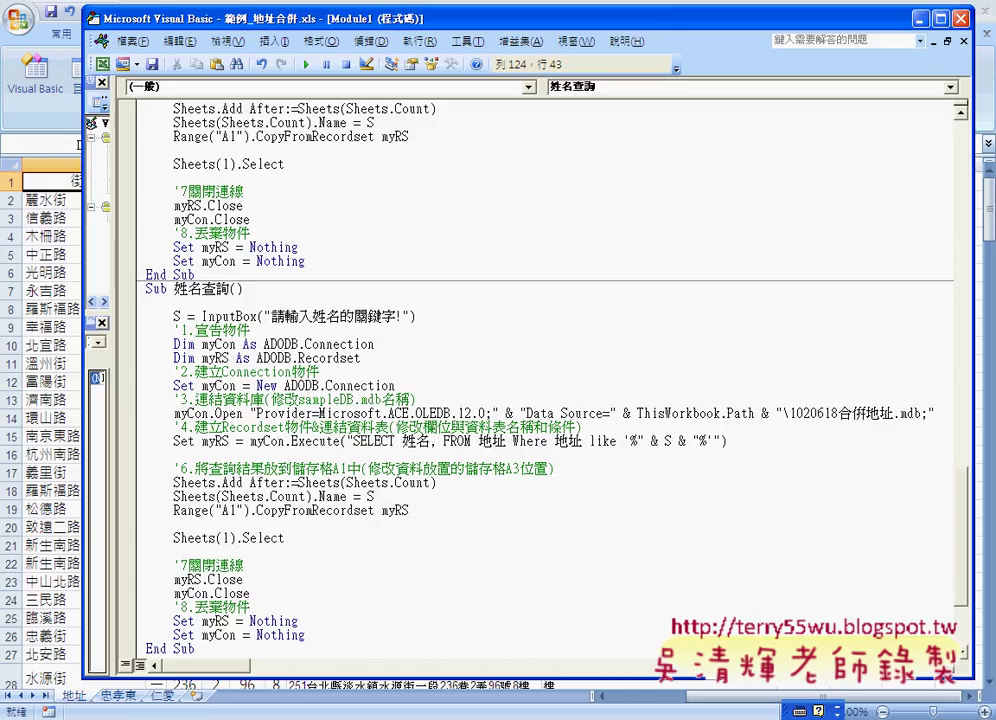
pyautogui.hotkey('ctrl', 'space')
pyautogui.write('街道')
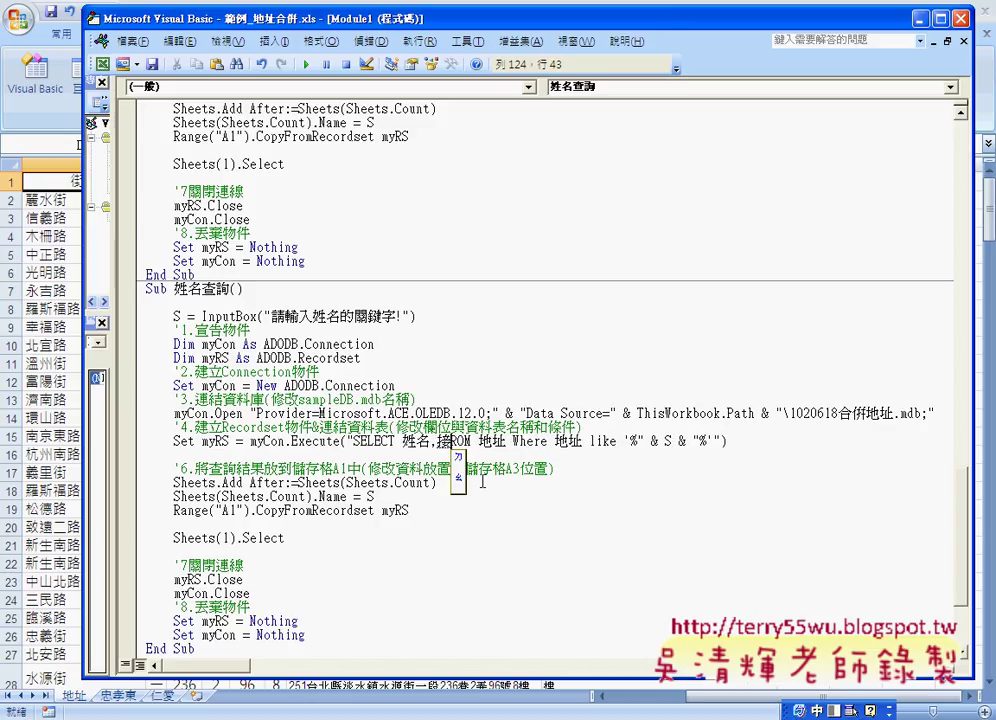
pyautogui.write(' FROM')
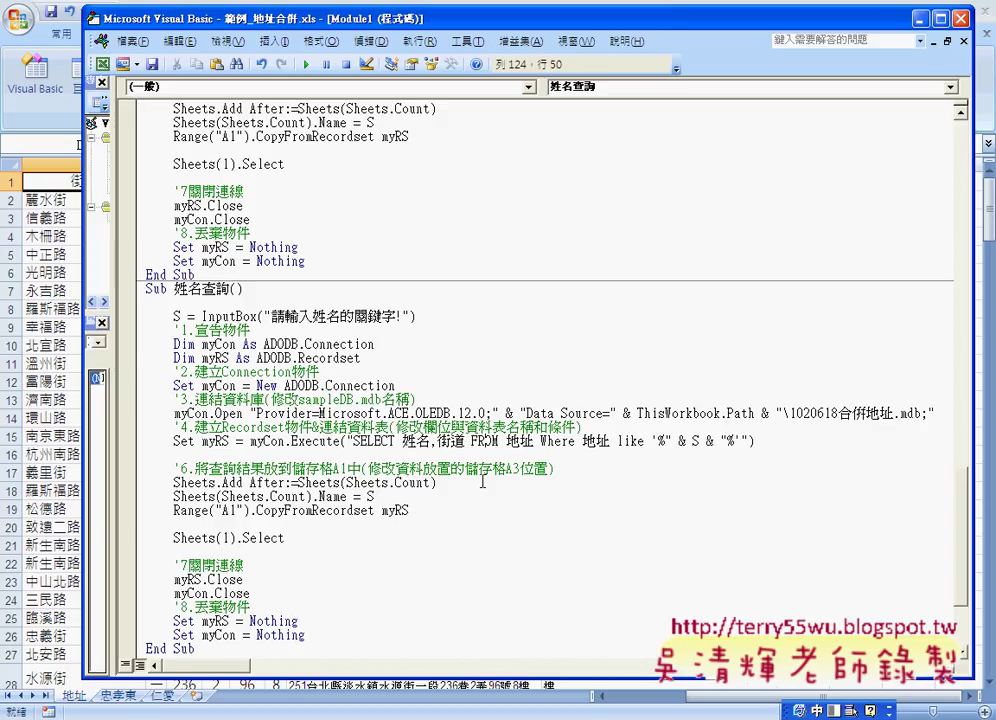
# Change the Where condition field from 地址 to 姓名
pyautogui.press('Right')
pyautogui.press('Right')
pyautogui.press('Right')
pyautogui.press('Left')
pyautogui.press('Left')
pyautogui.press('Left')
pyautogui.press('Right')
pyautogui.press('Right')
pyautogui.press('Right')
pyautogui.hotkey('shift', 'Right')
pyautogui.hotkey('shift', 'Right')
pyautogui.write('姓名')
pyautogui.press('Right')
pyautogui.press('Right')
pyautogui.press('Right')
# Assign the 姓名查詢 macro to the 姓名查詢 button on the 地址 sheet via 指定巨集
pyautogui.click(622, 697)
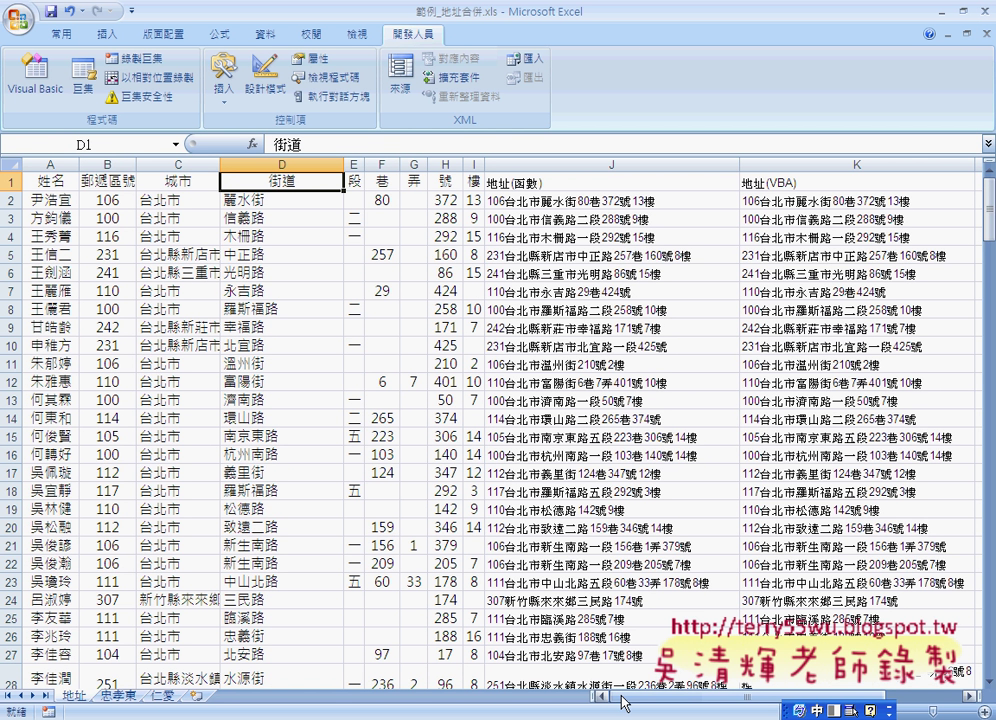
pyautogui.moveTo(622, 697); pyautogui.dragTo(822, 708)
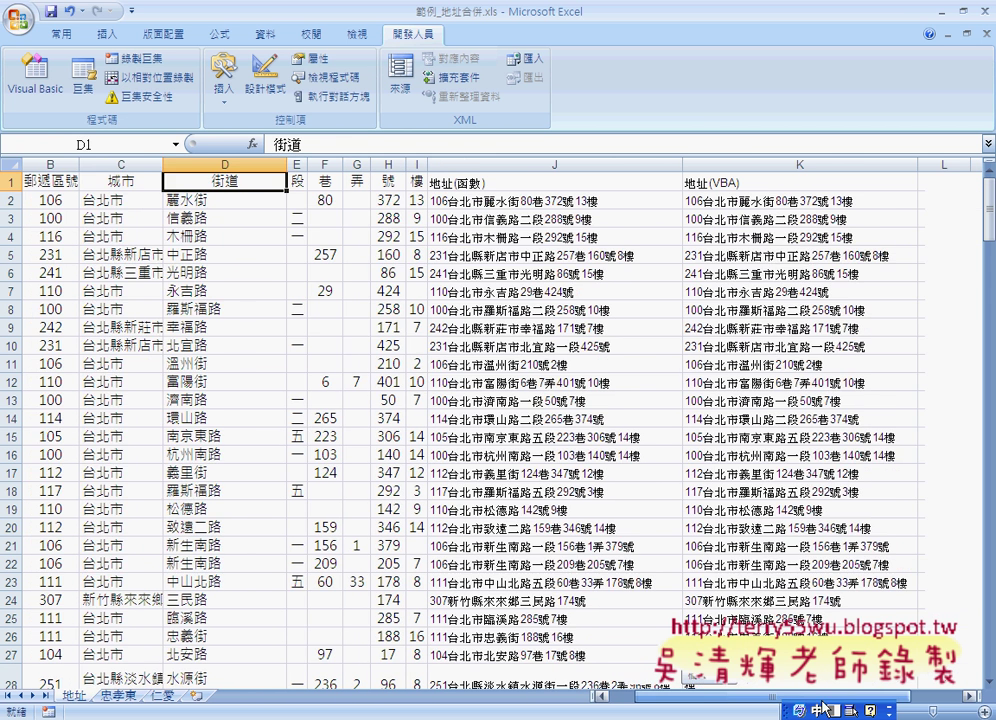
pyautogui.hscroll(2, 822, 708)
pyautogui.rightClick(836, 365)
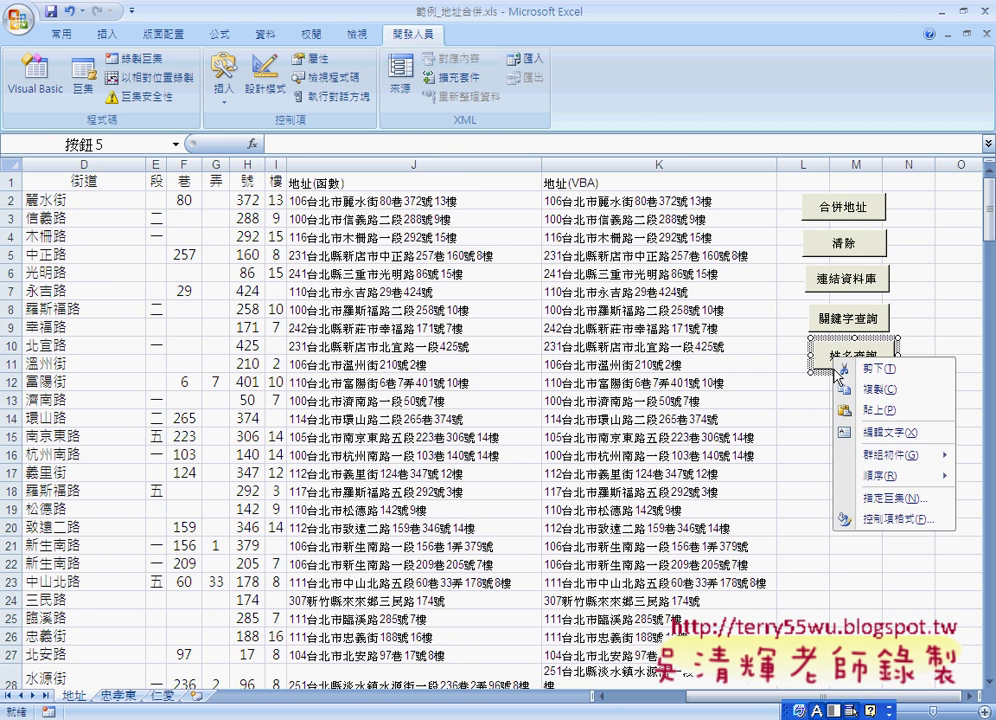
pyautogui.click(880, 497)
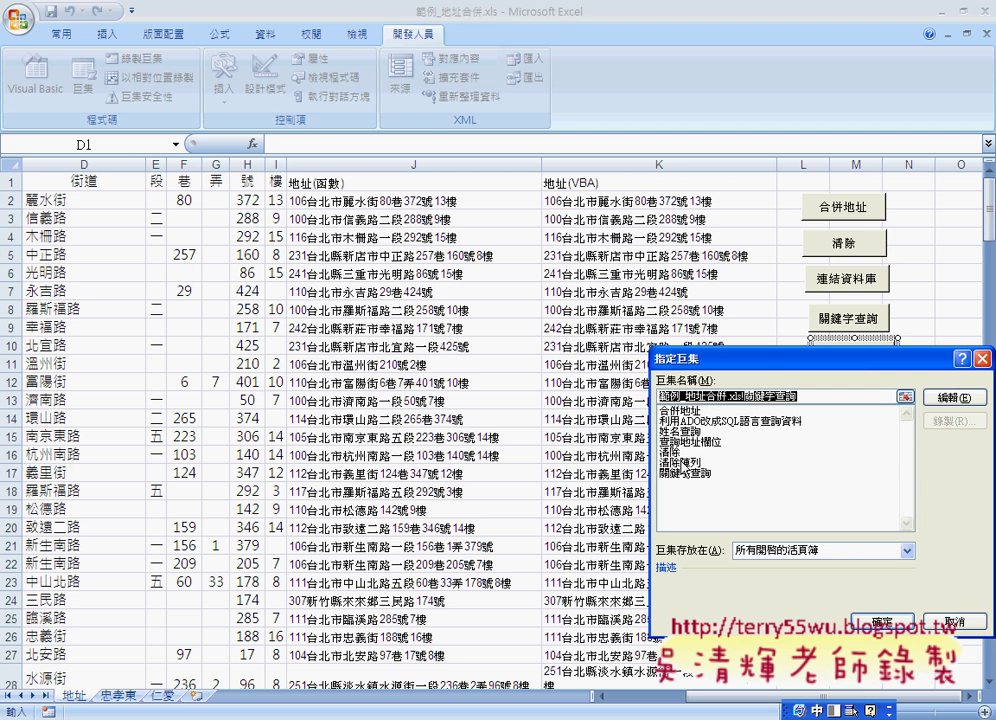
pyautogui.click(688, 432)
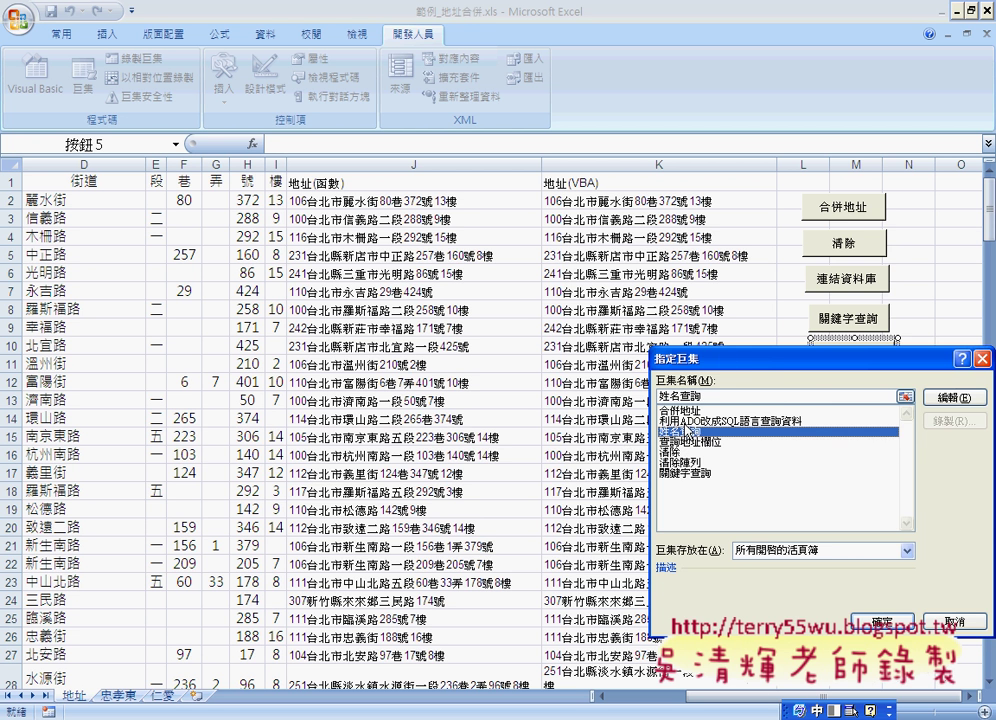
pyautogui.moveTo(691, 359); pyautogui.dragTo(507, 347)
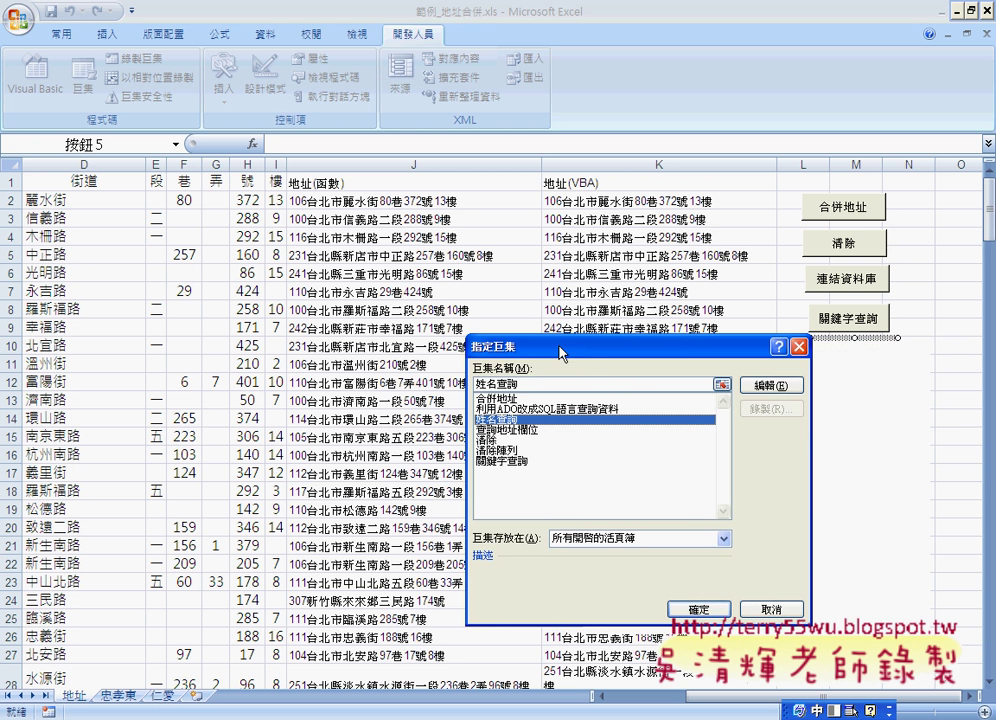
pyautogui.click(704, 610)
pyautogui.click(845, 455)
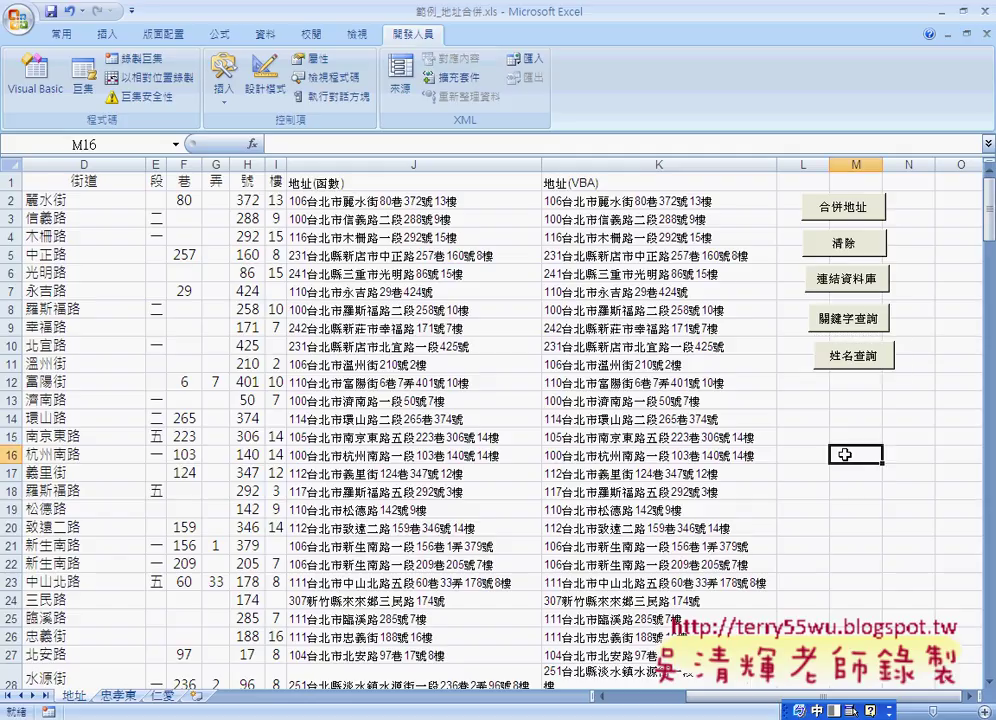
# Test the 姓名查詢 button and bring the macro code into view with Alt+F11
pyautogui.click(846, 359)
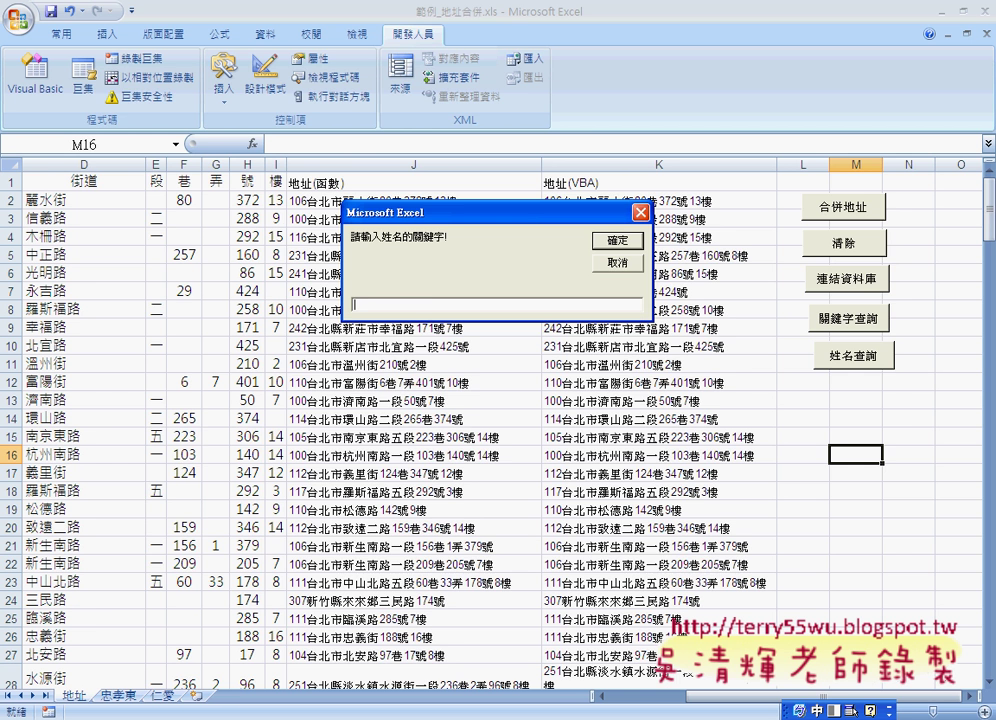
pyautogui.hotkey('alt', 'F11')
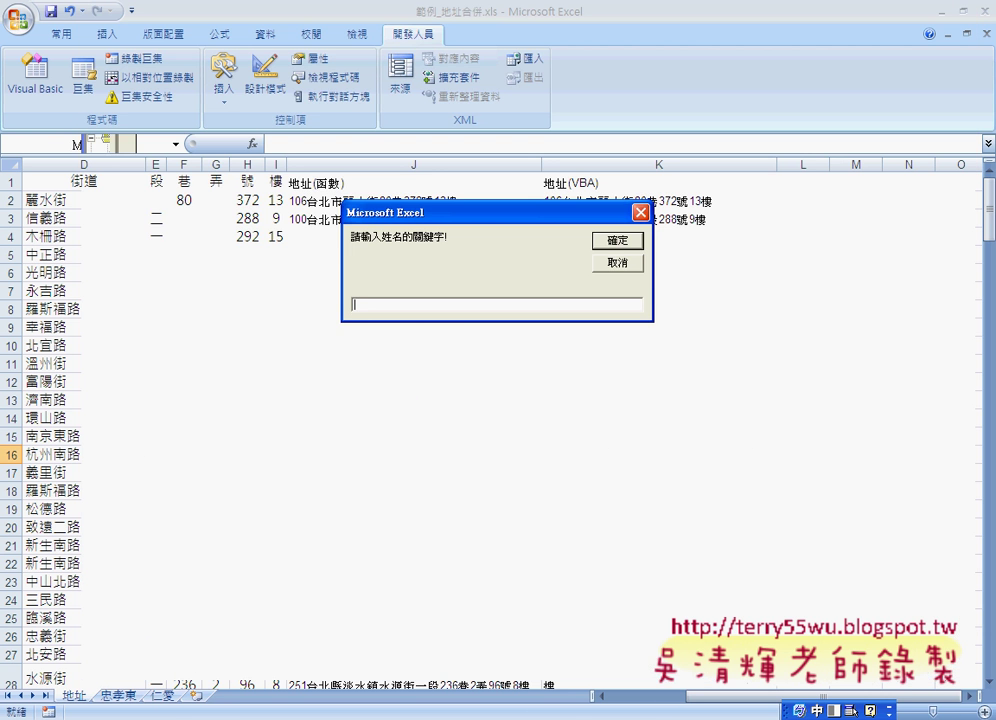
# Debug error 1004, breakpoint the Set myRS = myCon.Execute line, reset, and return to Excel
pyautogui.click(618, 262)
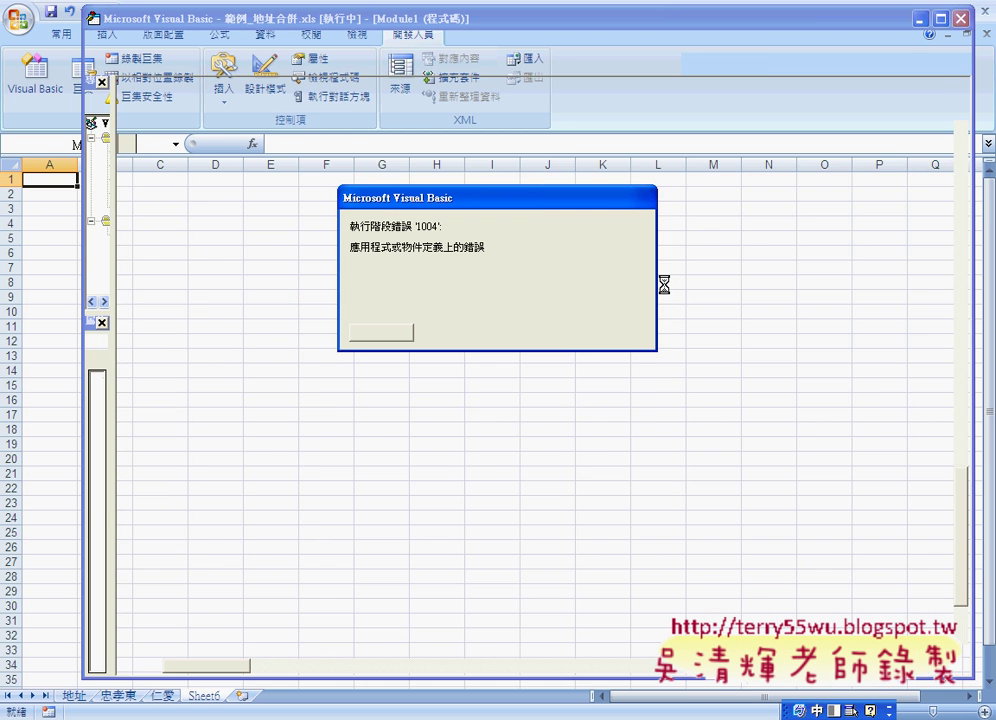
pyautogui.click(563, 336)
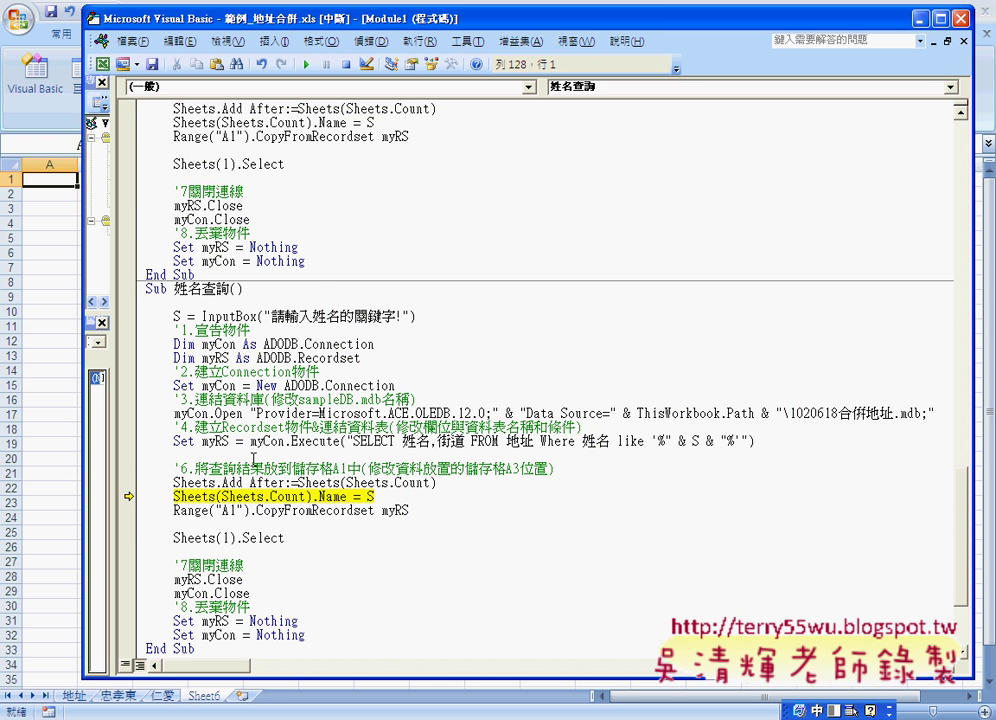
pyautogui.click(126, 440)
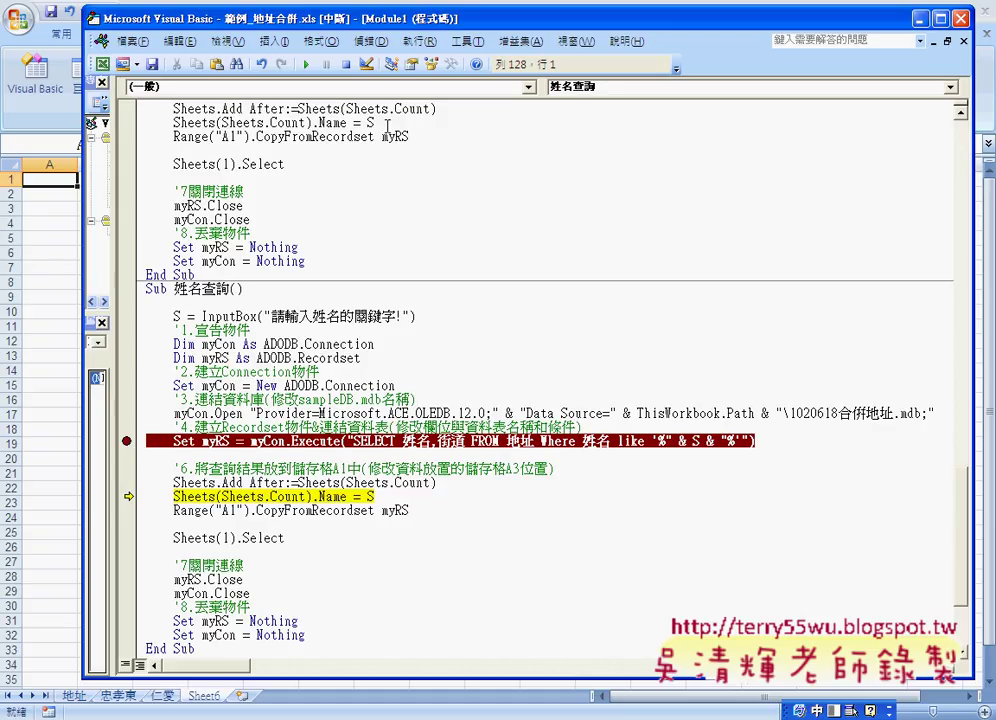
pyautogui.click(346, 65)
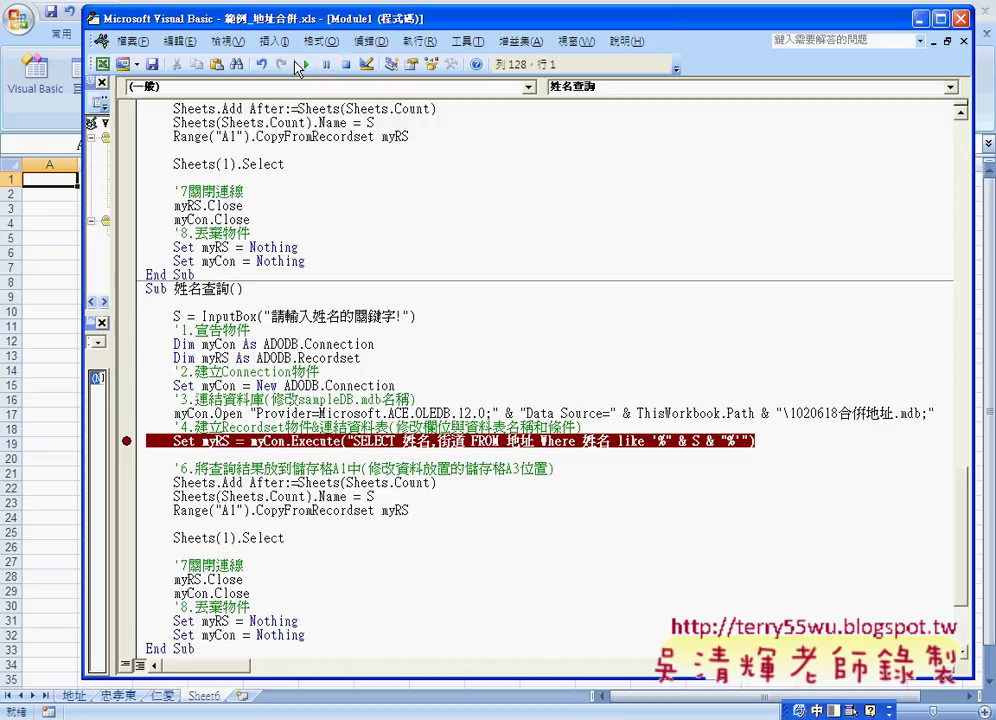
pyautogui.click(48, 292)
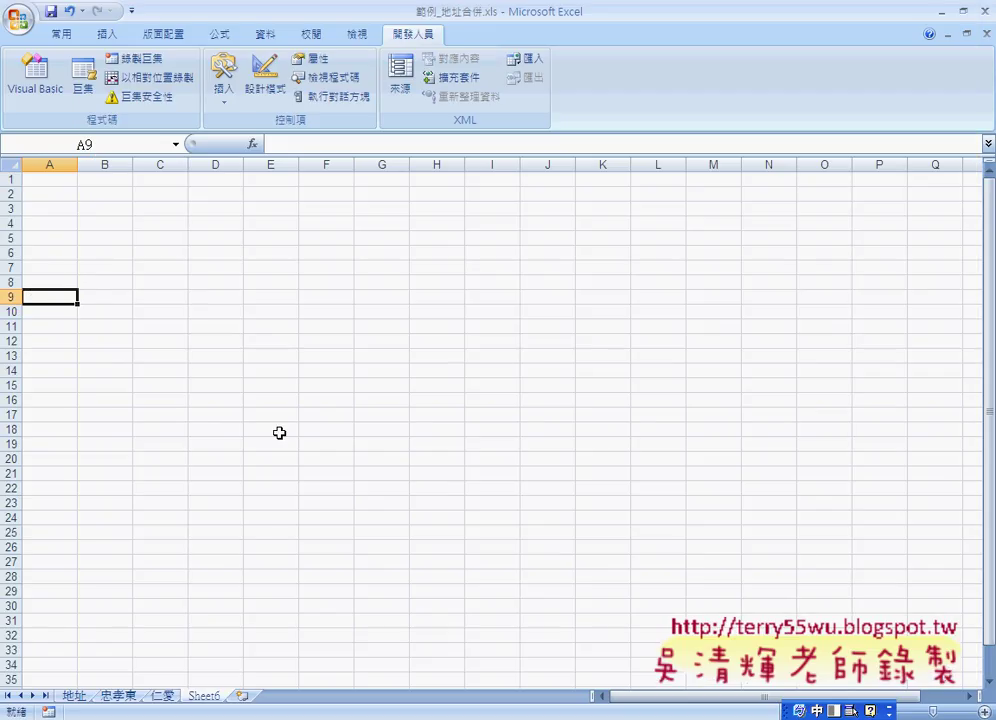
# Delete the empty Sheet6 left by the failed run
pyautogui.rightClick(210, 696)
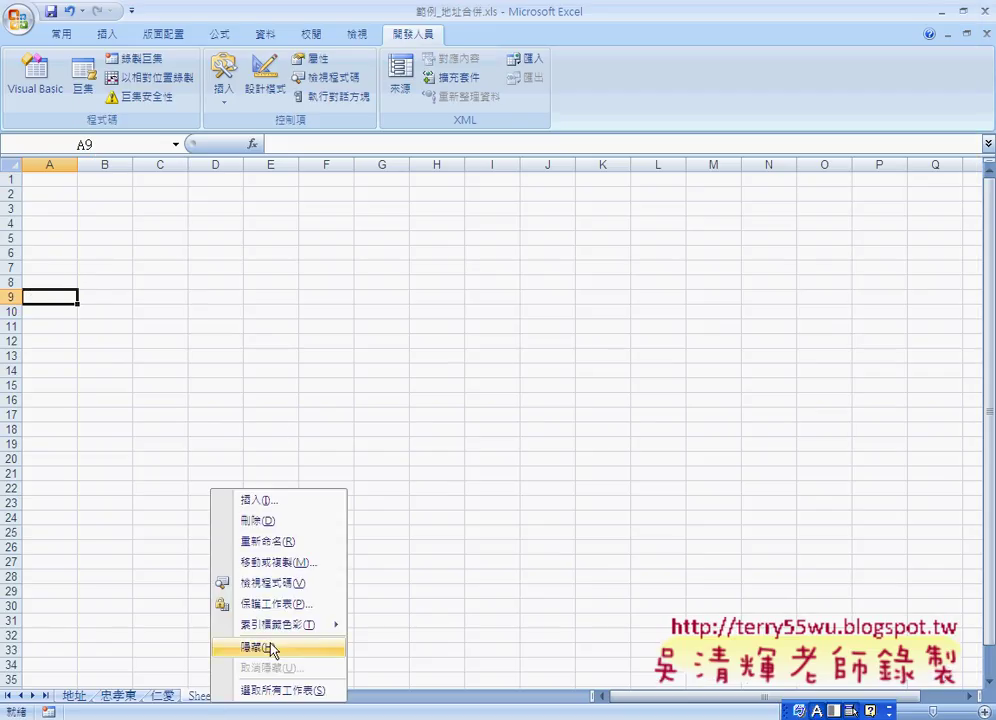
pyautogui.click(258, 520)
pyautogui.click(478, 414)
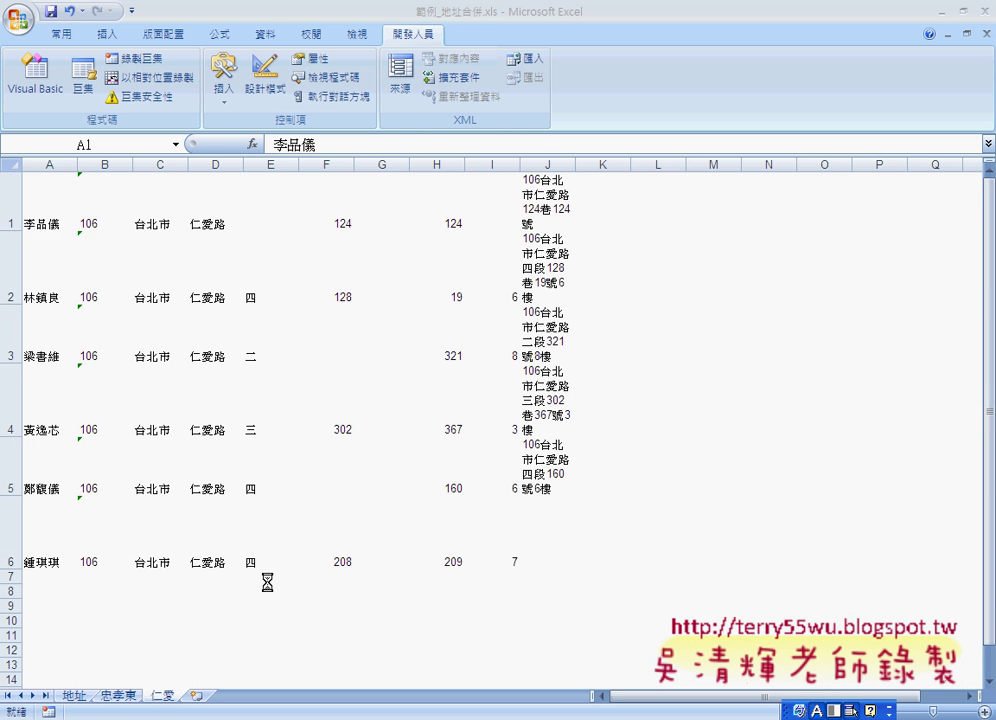
# On the 地址 sheet, rerun 姓名查詢 with the keyword 王
pyautogui.click(78, 695)
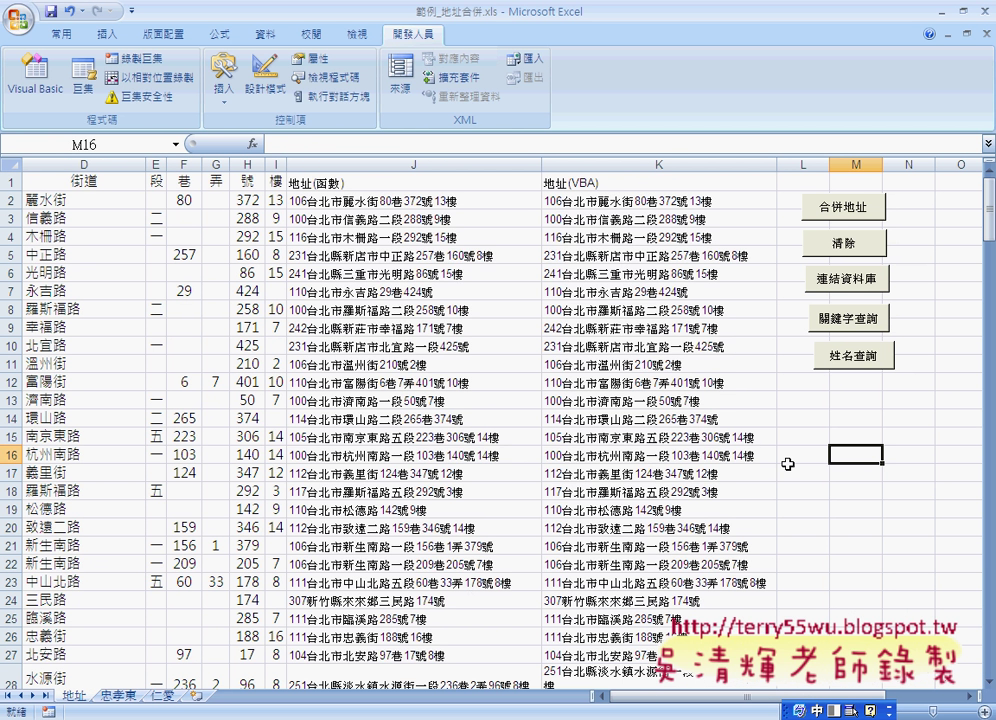
pyautogui.click(866, 371)
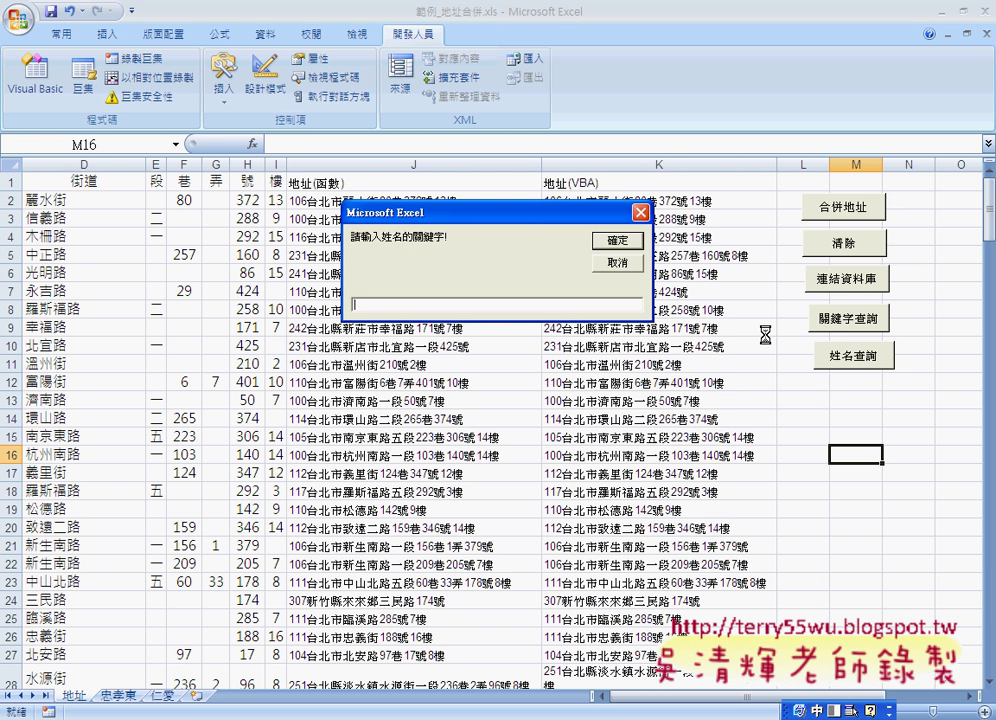
pyautogui.write('ㄨ')
pyautogui.write('王')
# Submit 王 so the macro pauses at the query breakpoint, then review its 姓名 condition and 姓名,街道 fields
pyautogui.click(612, 240)
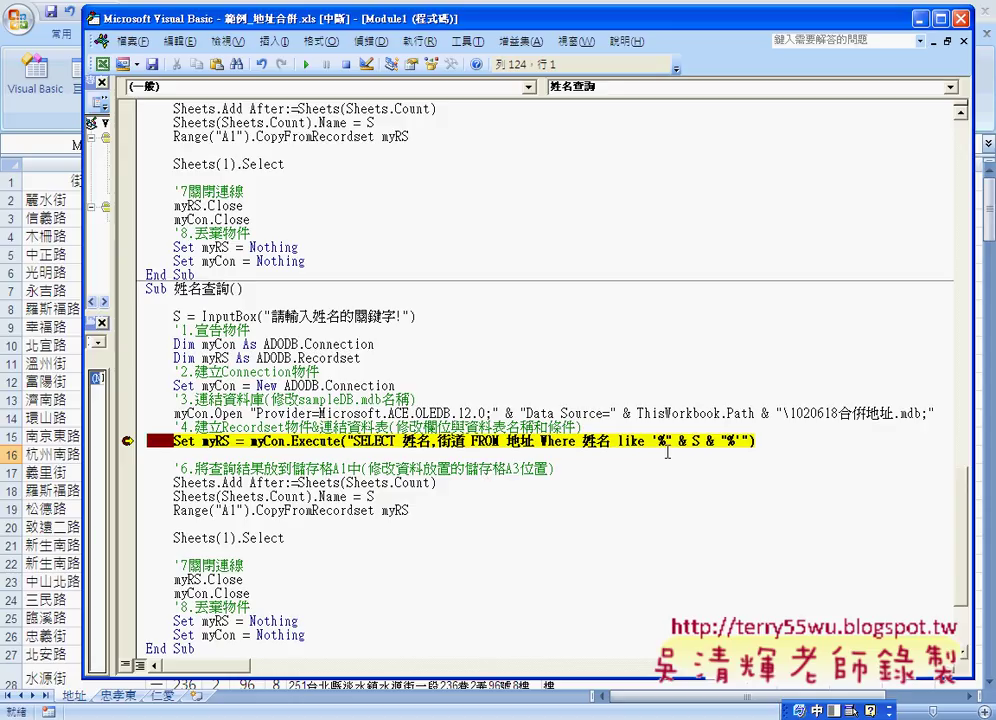
pyautogui.moveTo(694, 441)
pyautogui.moveTo(582, 440); pyautogui.dragTo(747, 444)
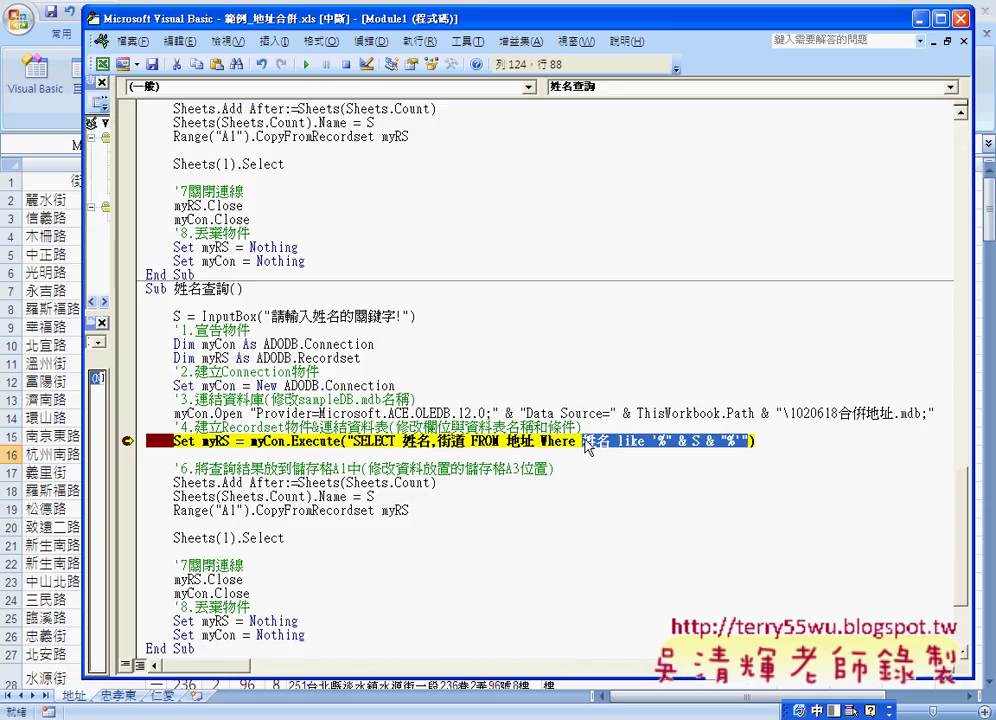
pyautogui.moveTo(404, 440); pyautogui.dragTo(466, 440)
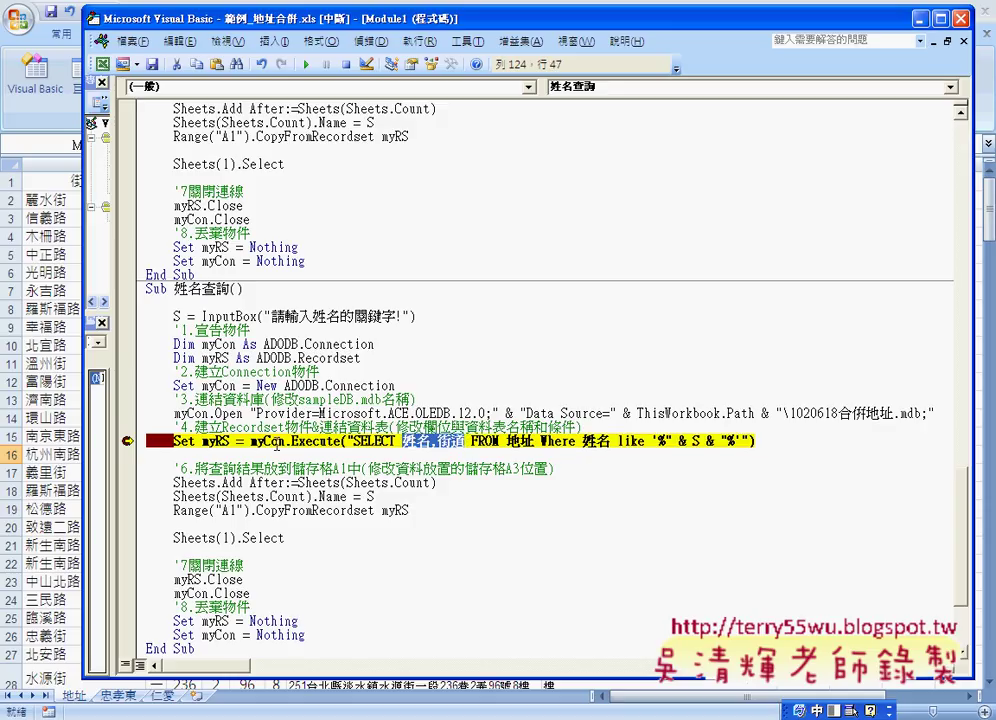
pyautogui.moveTo(214, 442)
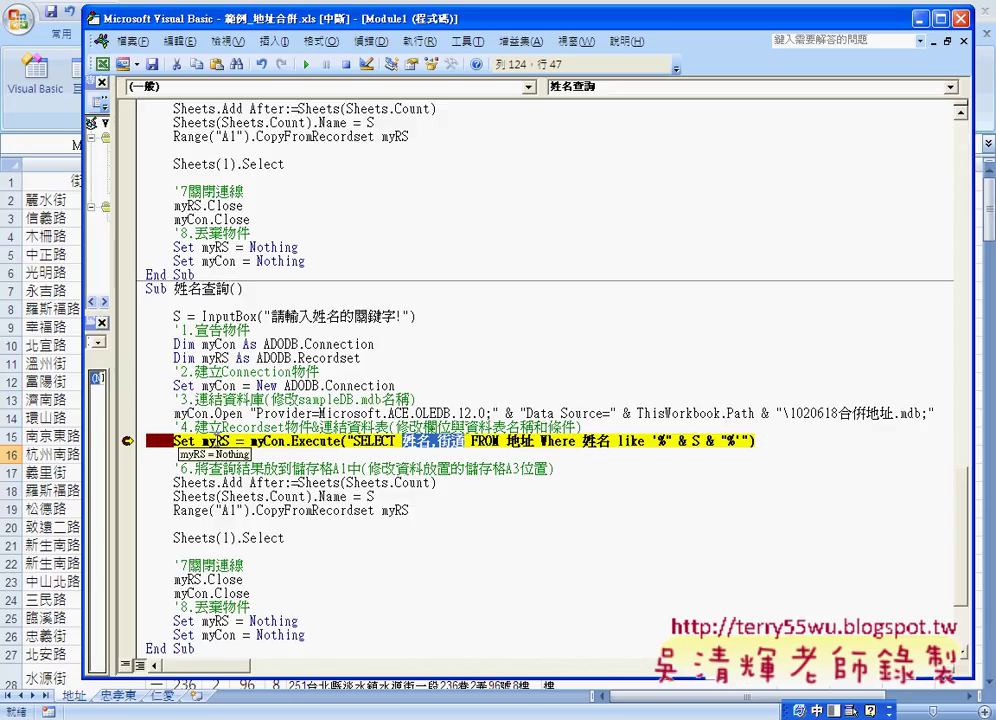
# Step through the macro with F8, creating sheet 王 with the five matching names and streets
pyautogui.press('F8')
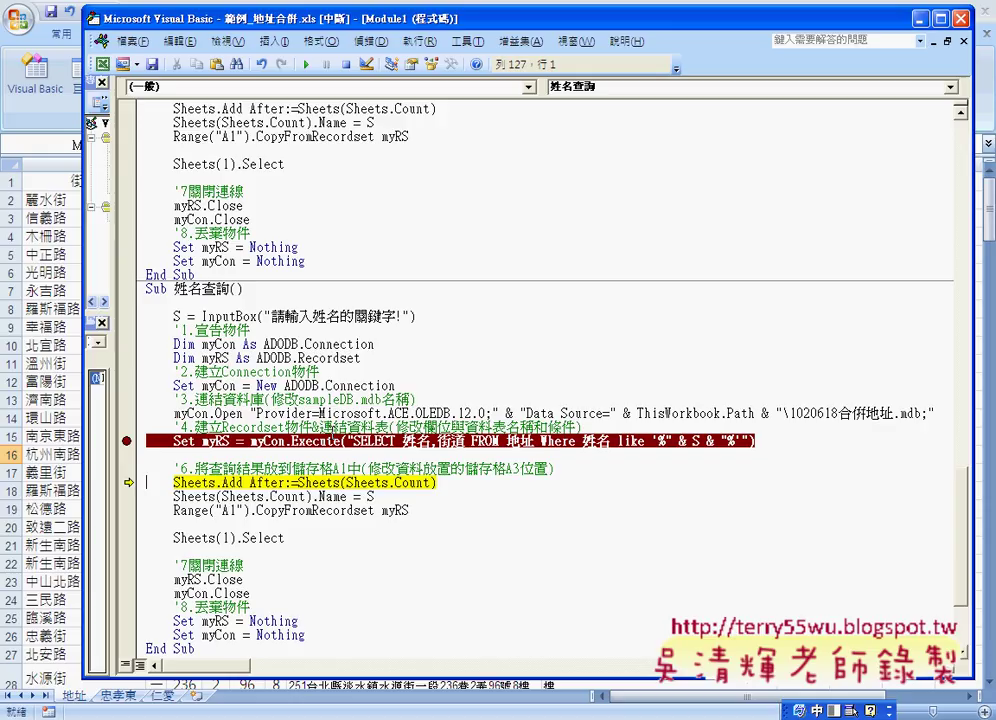
pyautogui.press('F8')
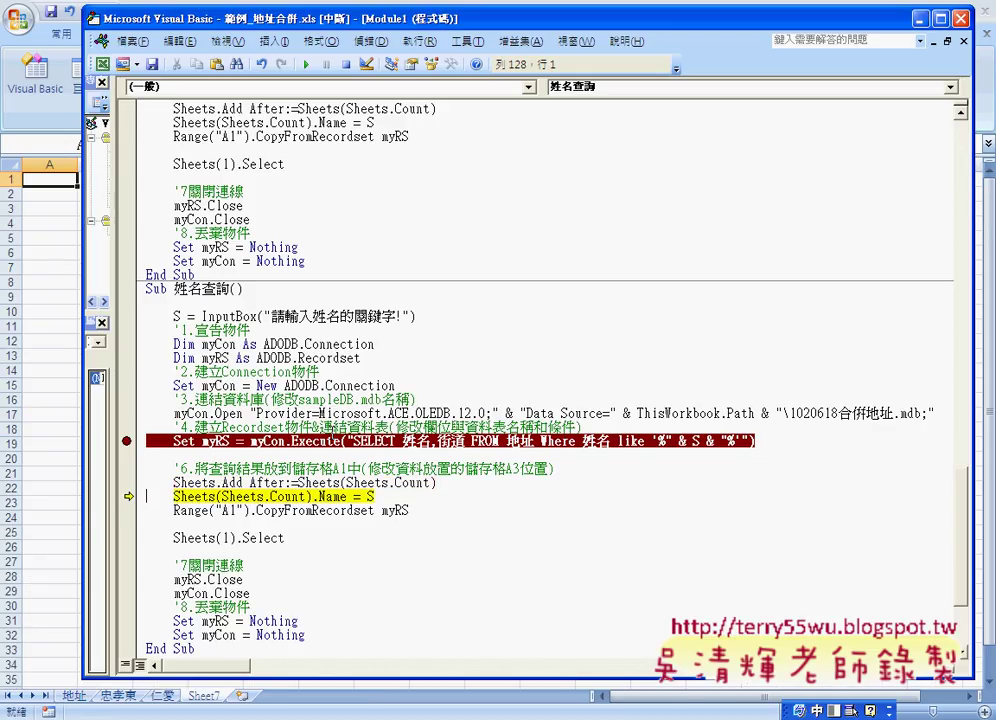
pyautogui.press('F8')
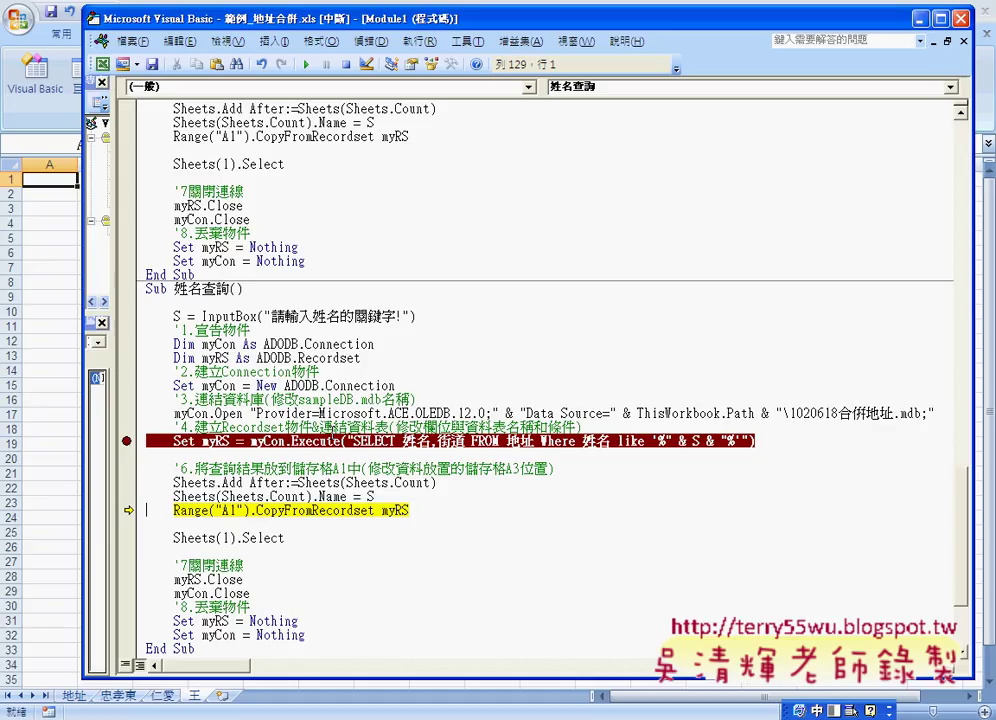
pyautogui.press('F8')
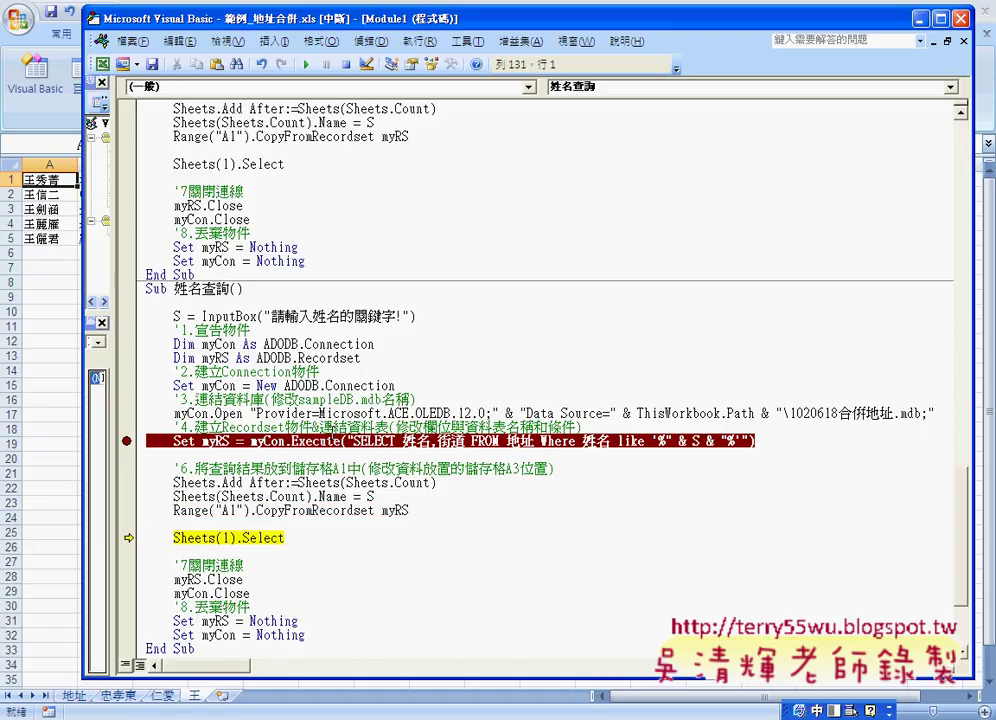
pyautogui.moveTo(183, 27)
pyautogui.mouseDown()
pyautogui.moveTo(322, 38)
pyautogui.moveTo(306, 36)
pyautogui.mouseUp()
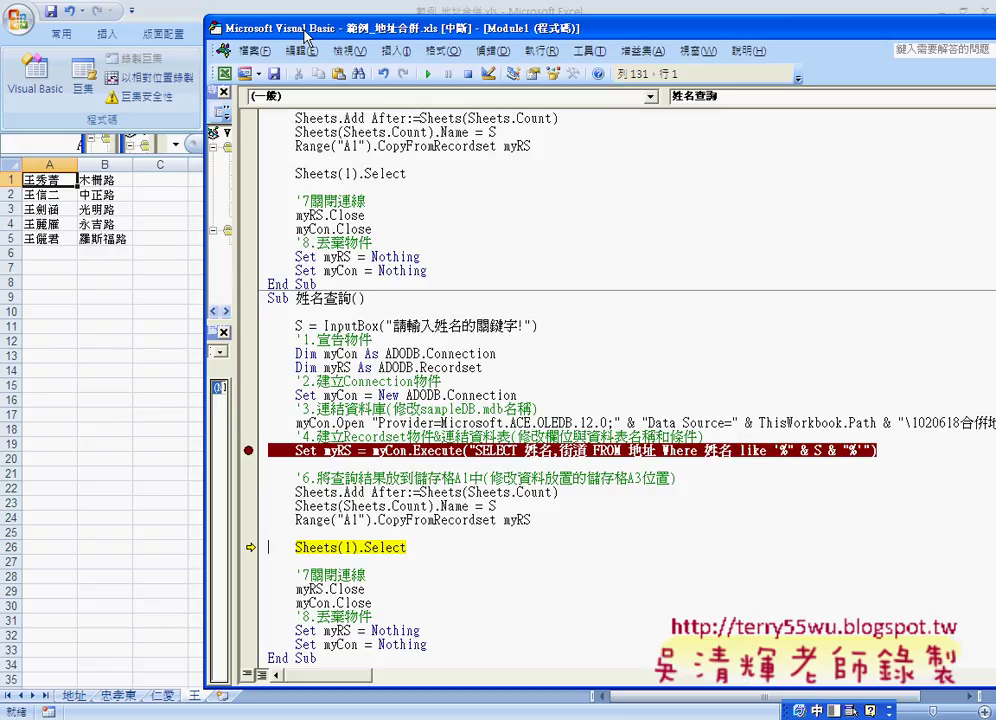
pyautogui.press('F8')
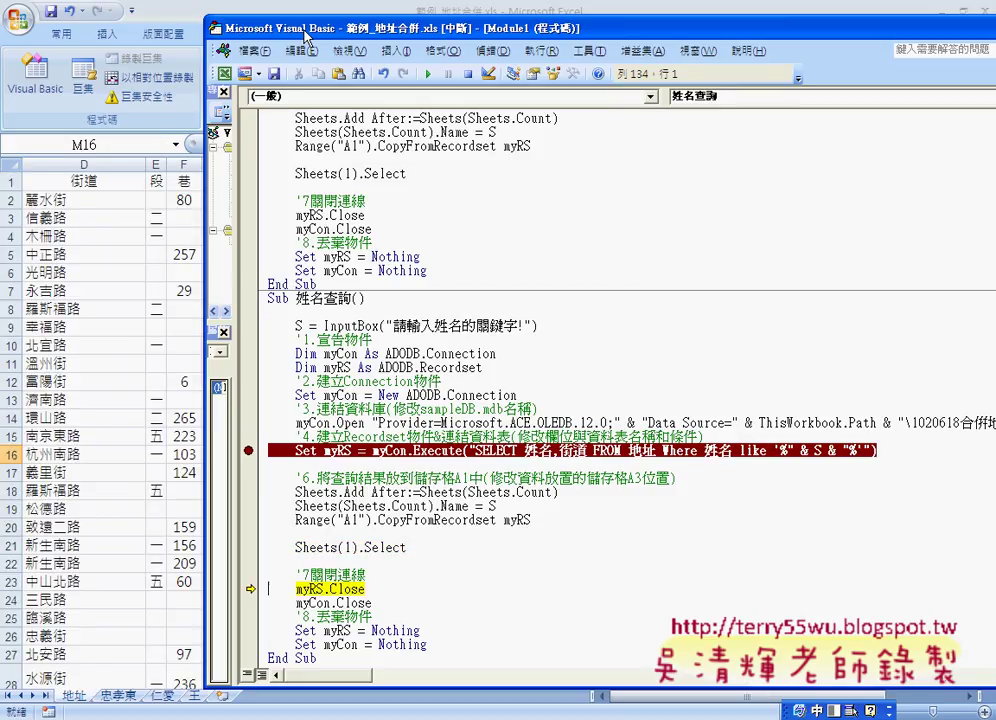
pyautogui.press('F8')
pyautogui.press('F8')
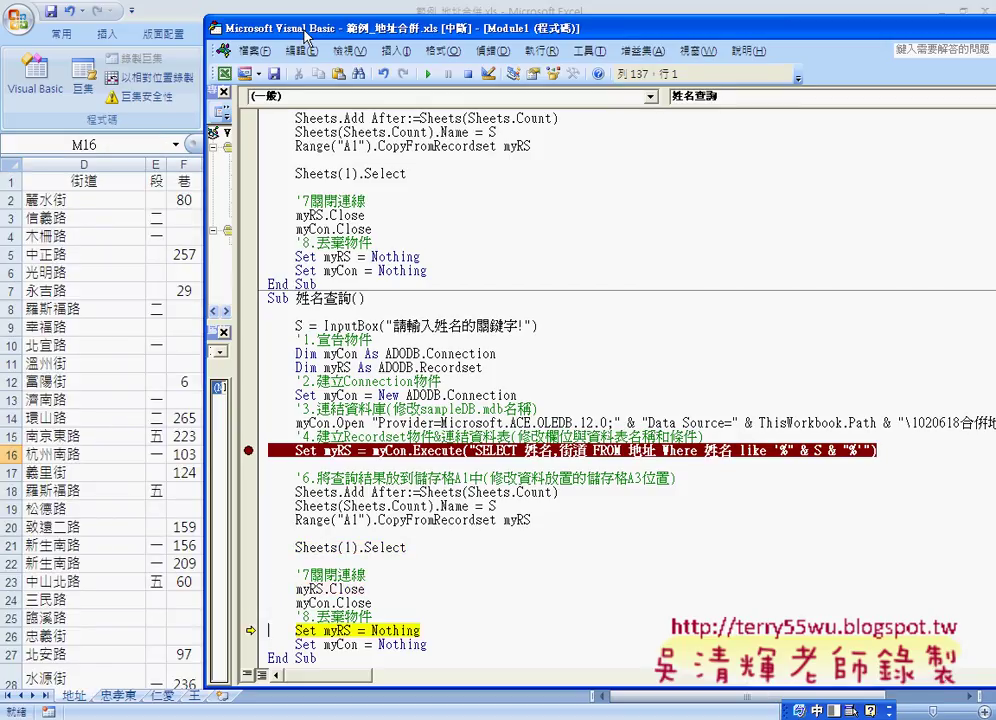
pyautogui.press('F8')
pyautogui.press('F8')
pyautogui.press('F8')
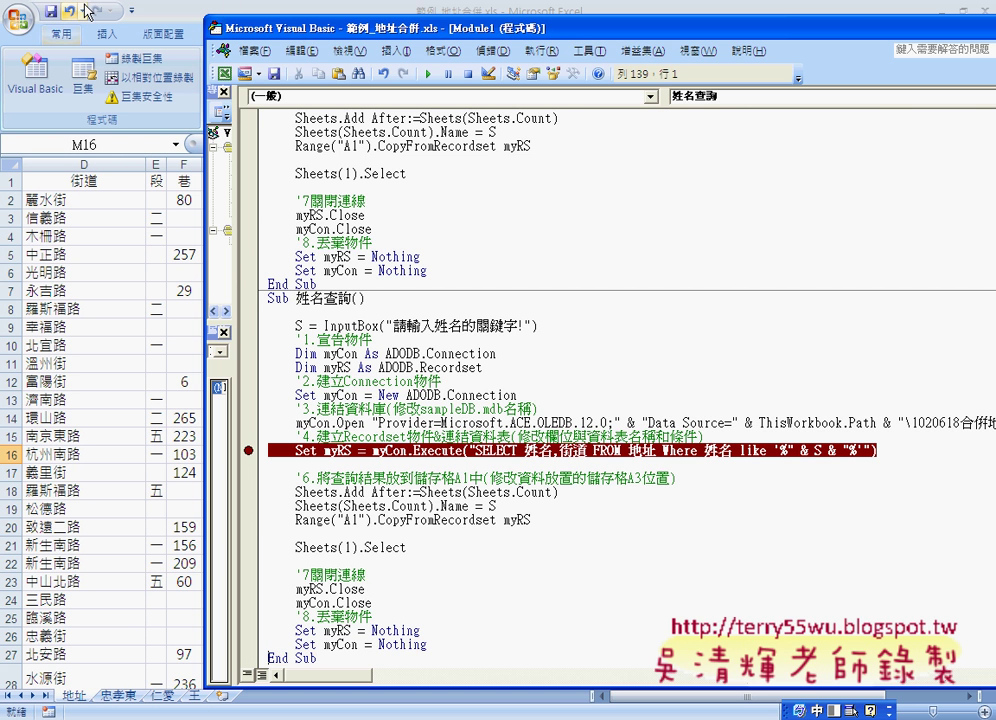
# Return to the 地址 sheet and select columns B through D, 郵遞區號 to 街道
pyautogui.click(115, 308)
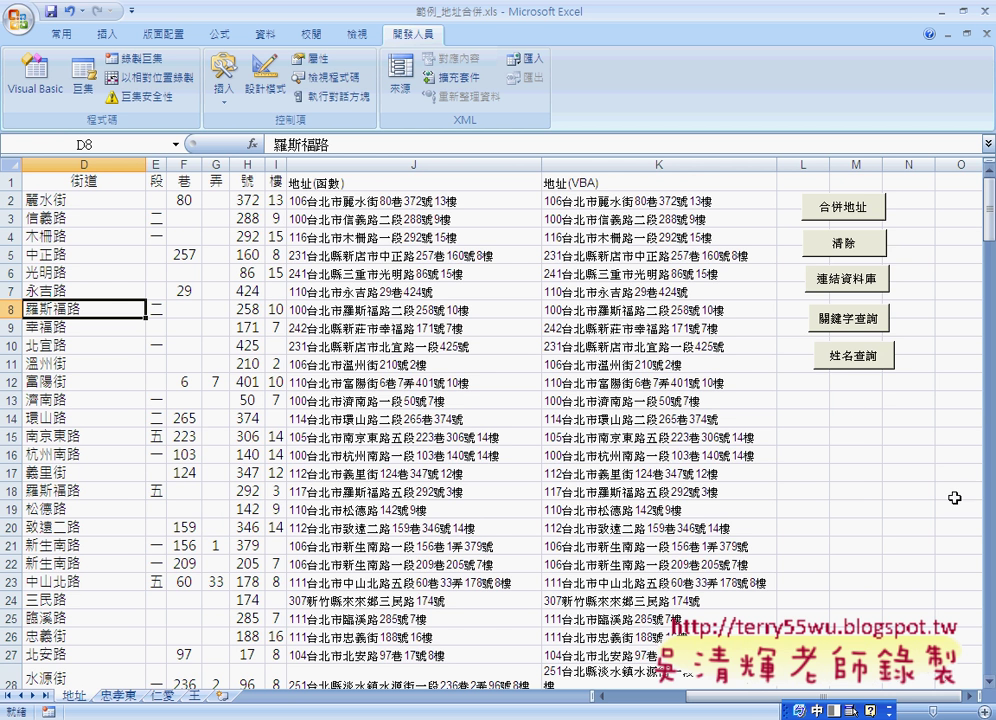
pyautogui.click(641, 698)
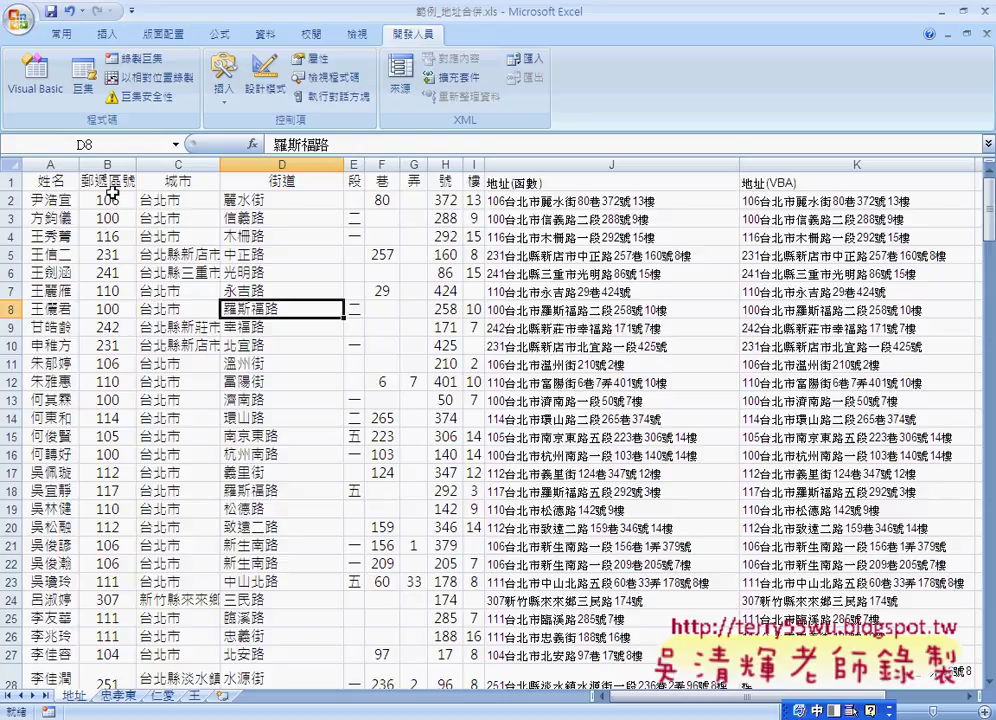
pyautogui.click(112, 188)
pyautogui.click(200, 184)
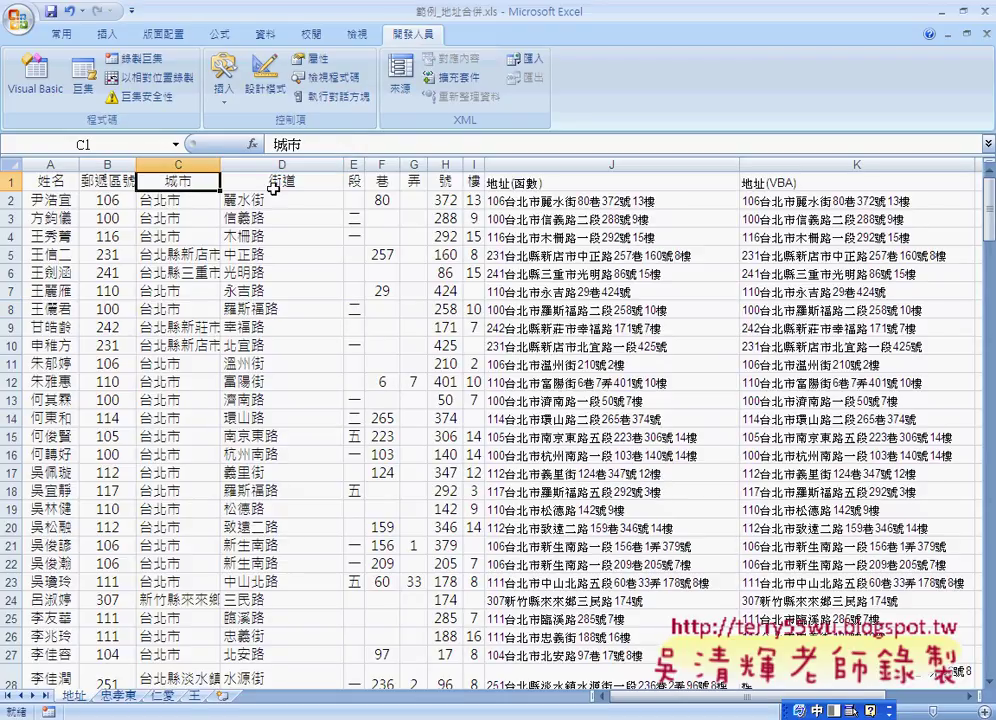
pyautogui.click(280, 182)
pyautogui.moveTo(283, 165); pyautogui.dragTo(129, 163)
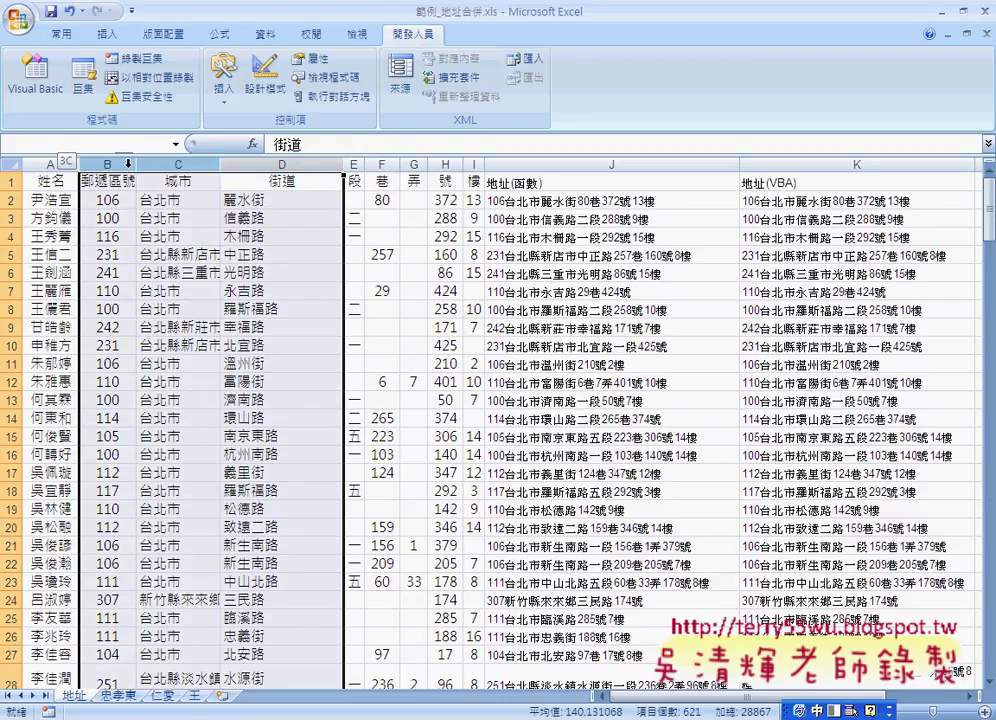